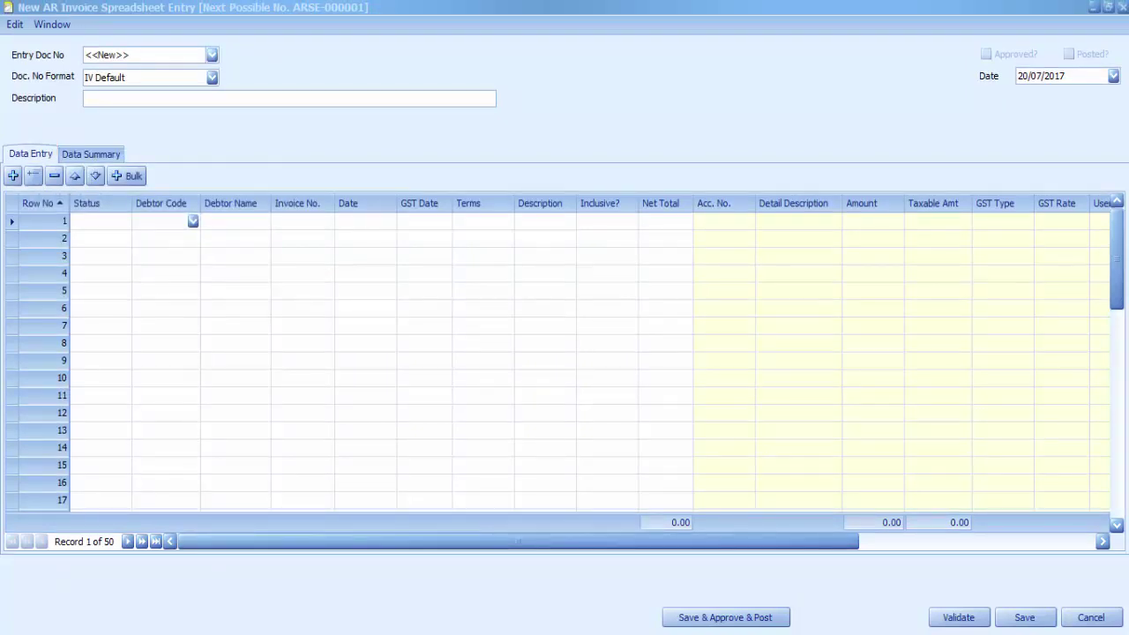
Keep the IV Default document number format and enter INV JUNE'17 as the entry's description.
click(212, 78)
click(214, 79)
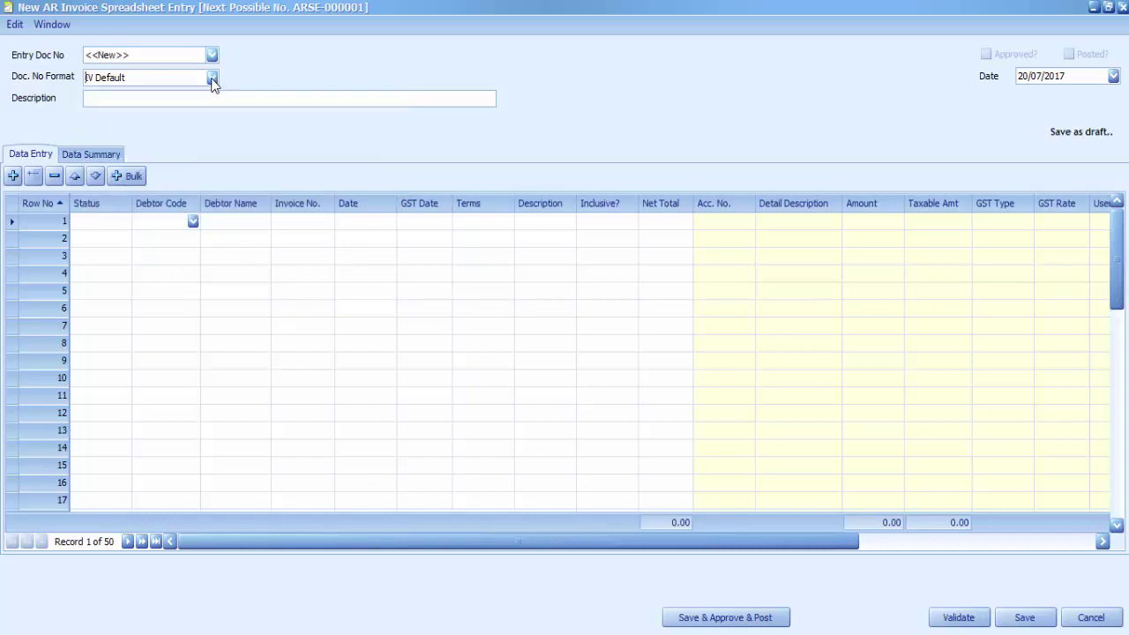
click(199, 98)
text(INV)
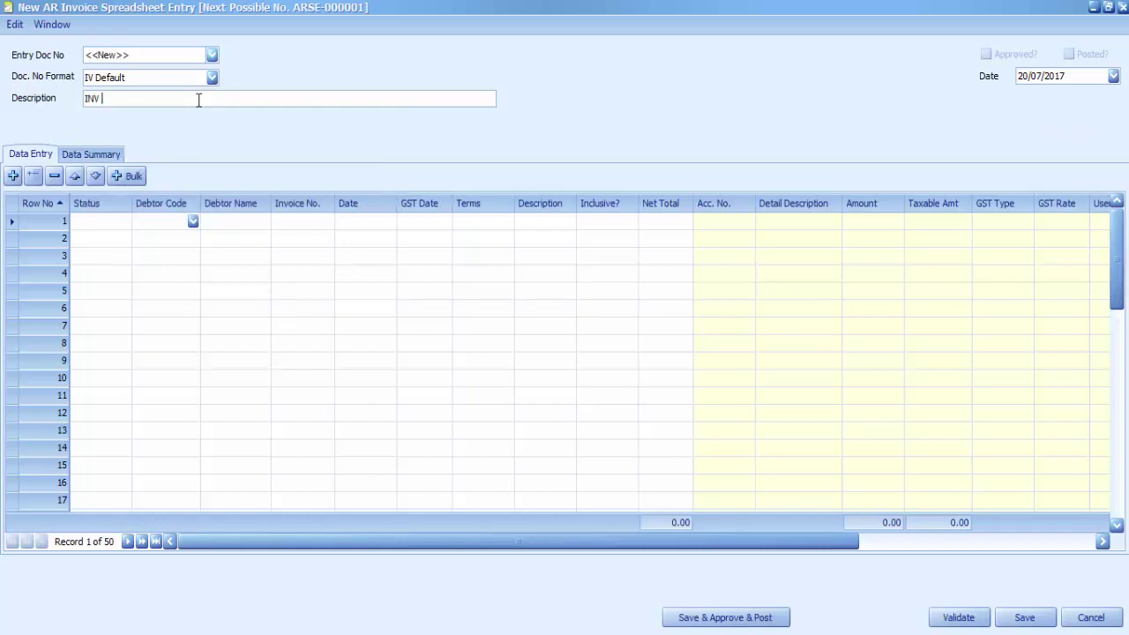
text( JUNE'17)
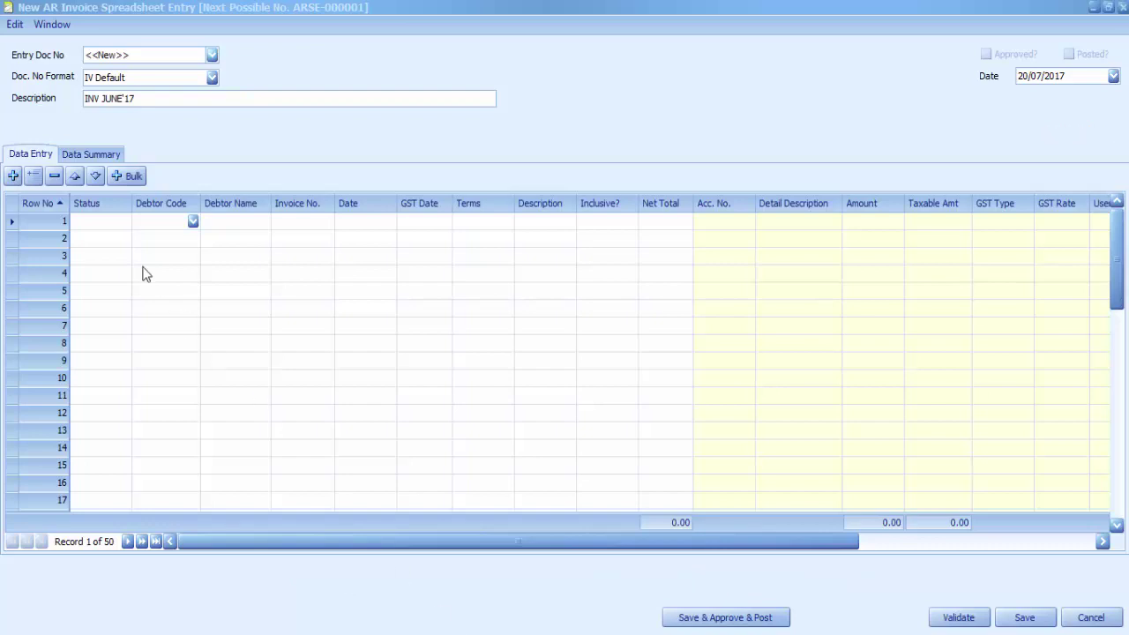
Examine which ARInvoice columns are tab stops in the Spreadsheet Entry Setting window, and close it without changes.
click(14, 25)
click(36, 43)
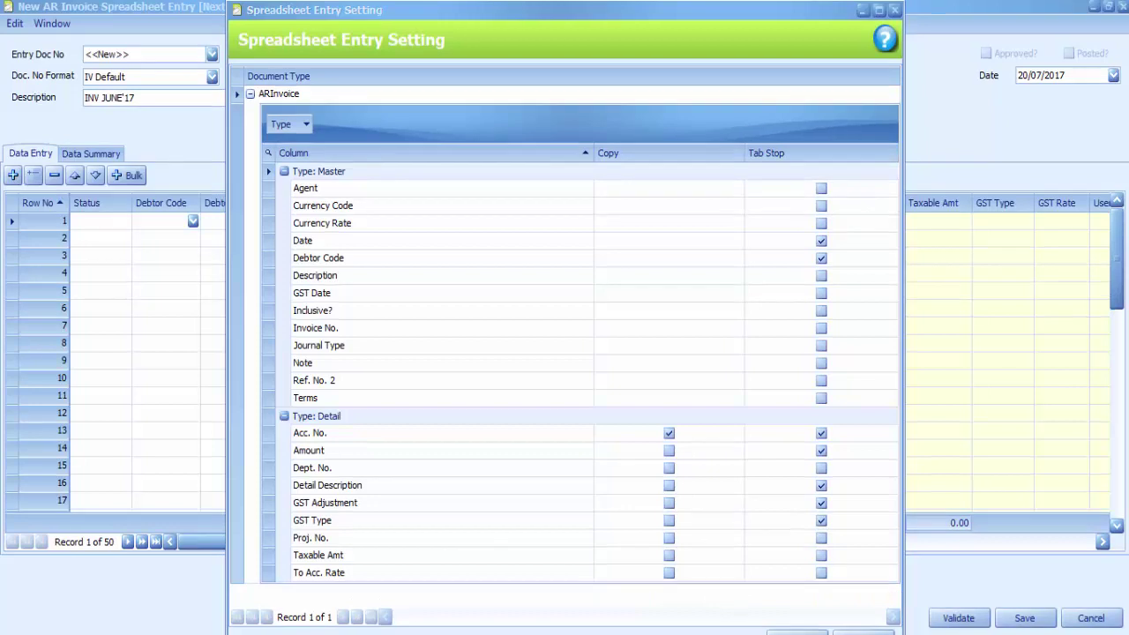
click(895, 9)
Select ABC COMPANY as the debtor in row 1 and set the invoice date to 03/06/2017.
click(168, 225)
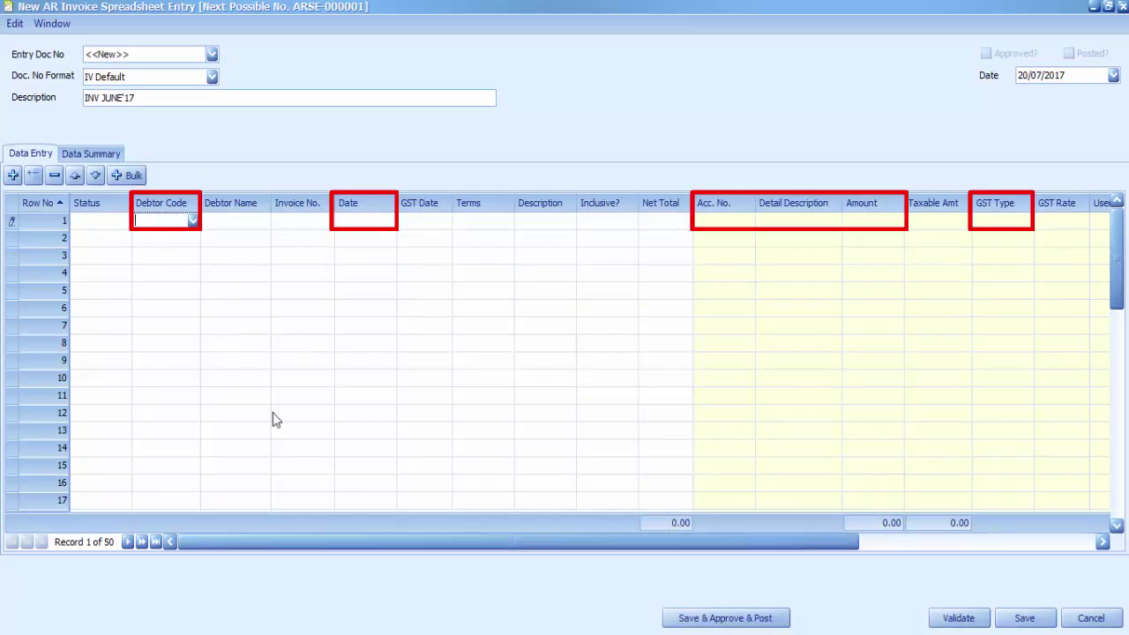
click(192, 220)
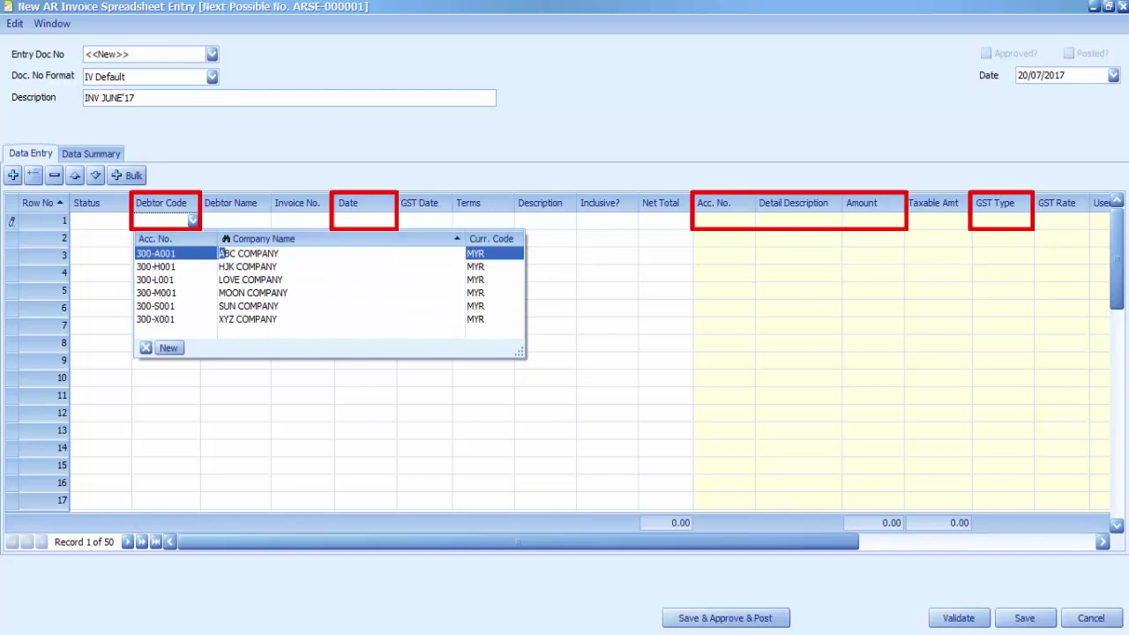
click(220, 254)
key(Tab)
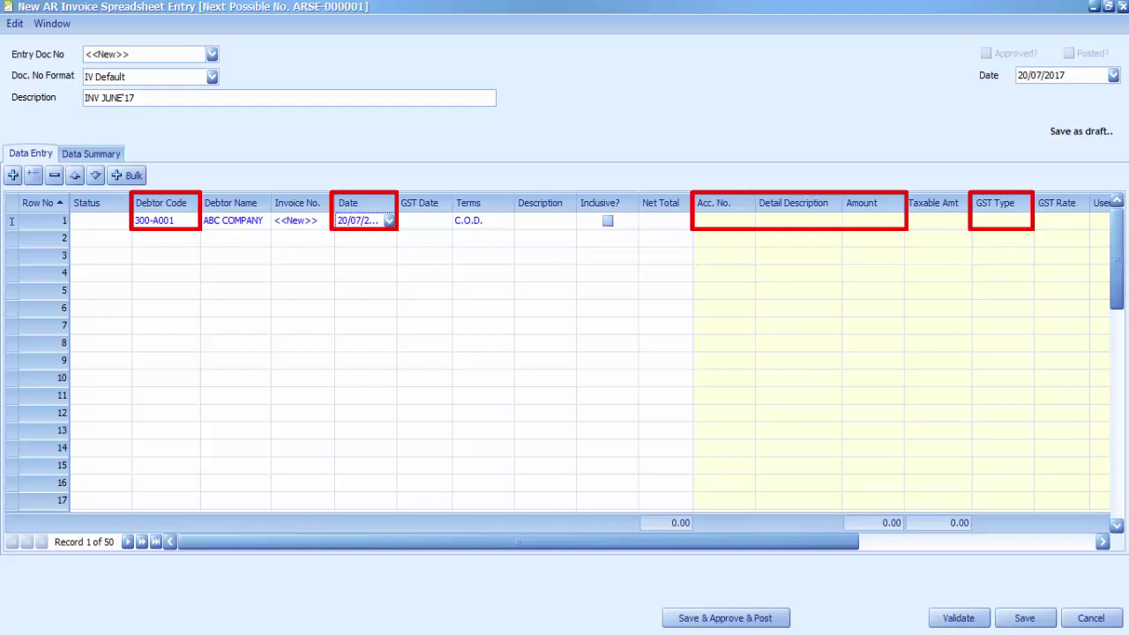
text(03/06/2017)
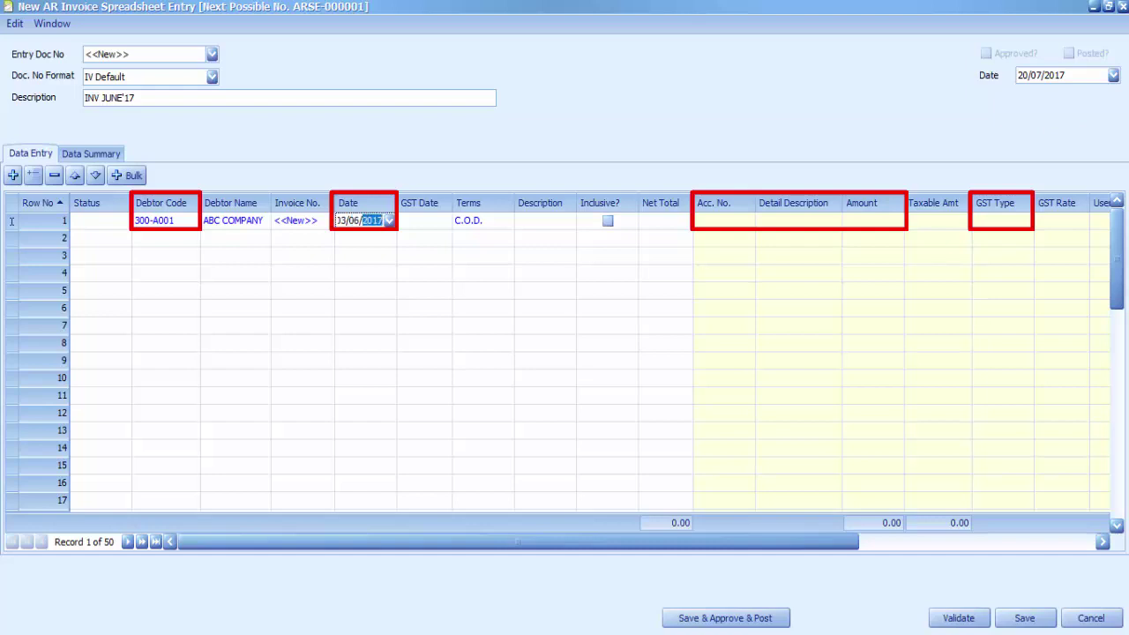
key(Tab)
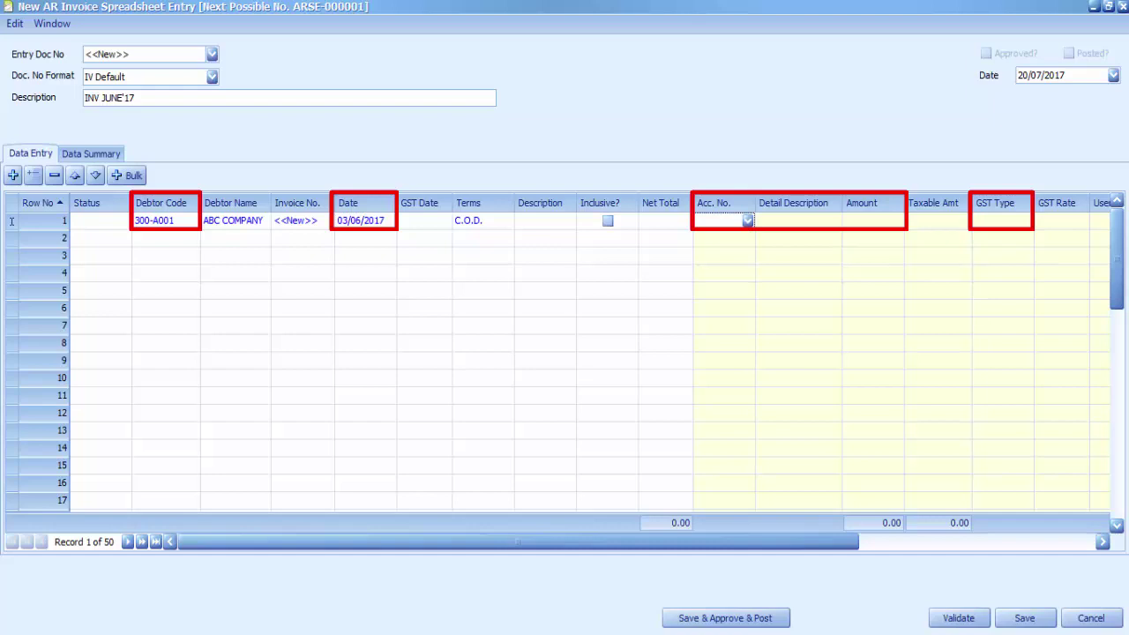
Complete row 1's detail with the SALES account, description ITEM A, amount 2000 and GST type SR-S.
text(500)
key(Return)
key(Tab)
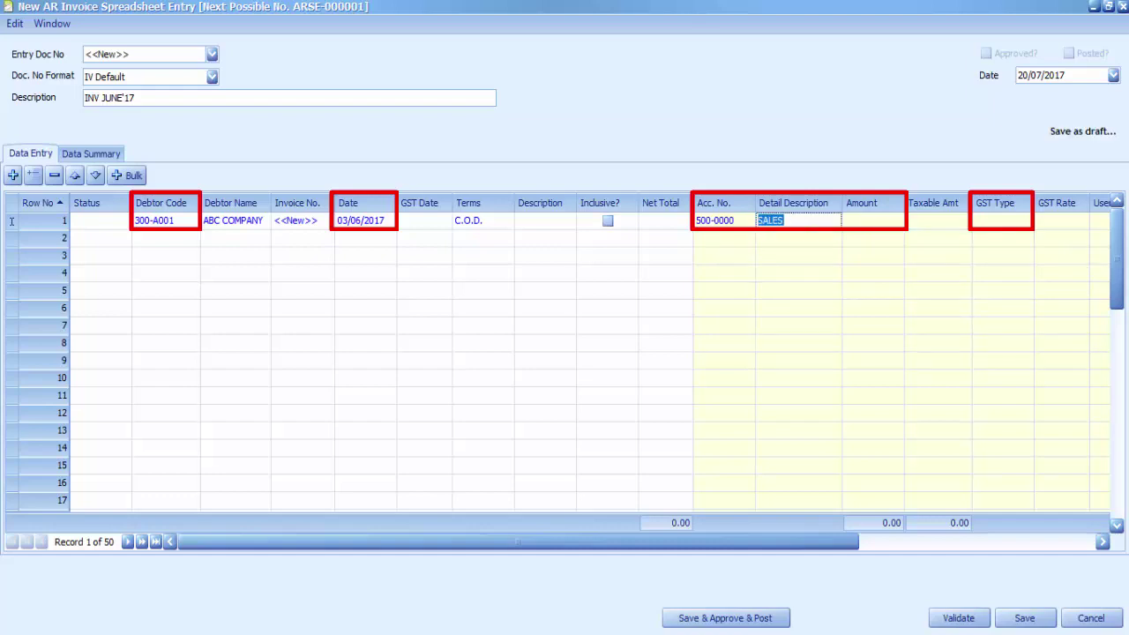
text(ITEM A)
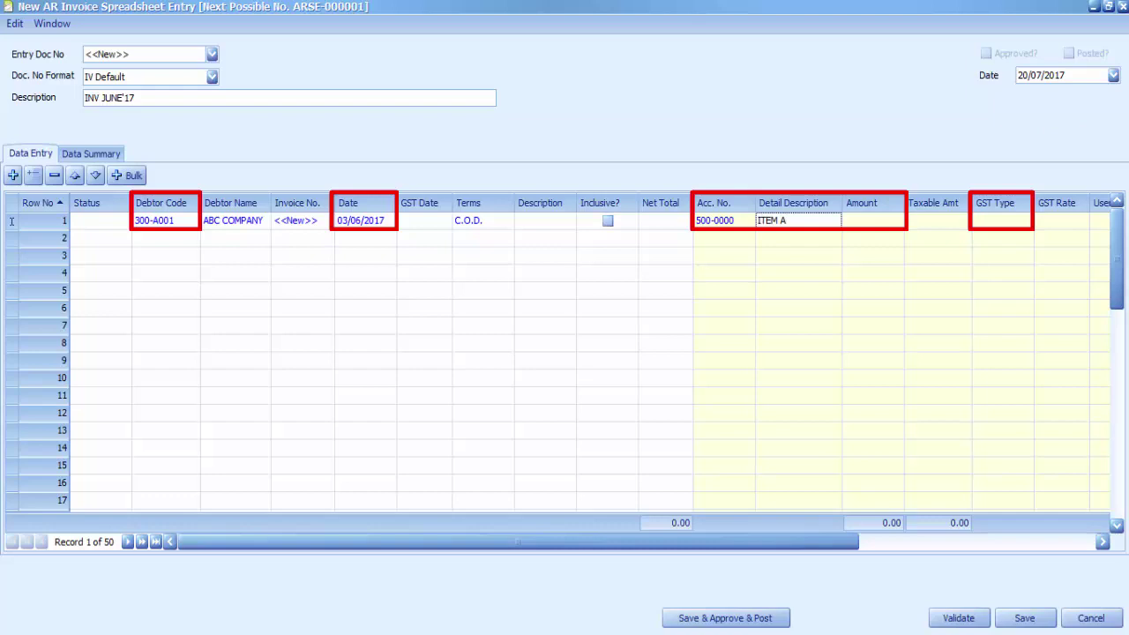
key(Tab)
text(2000)
key(Tab)
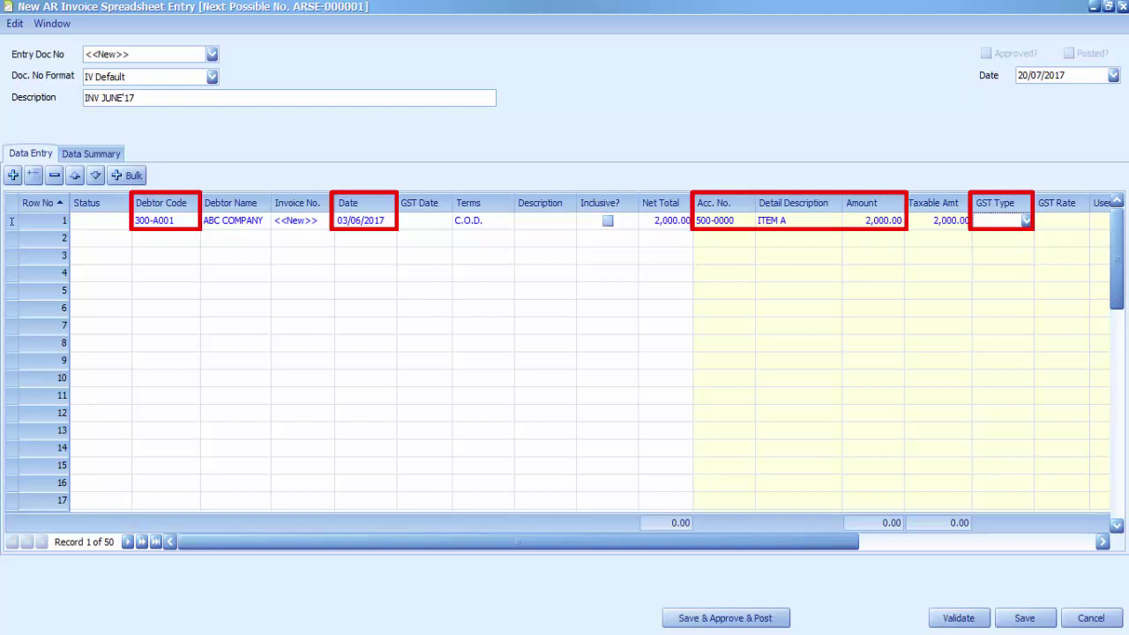
text(SR-S)
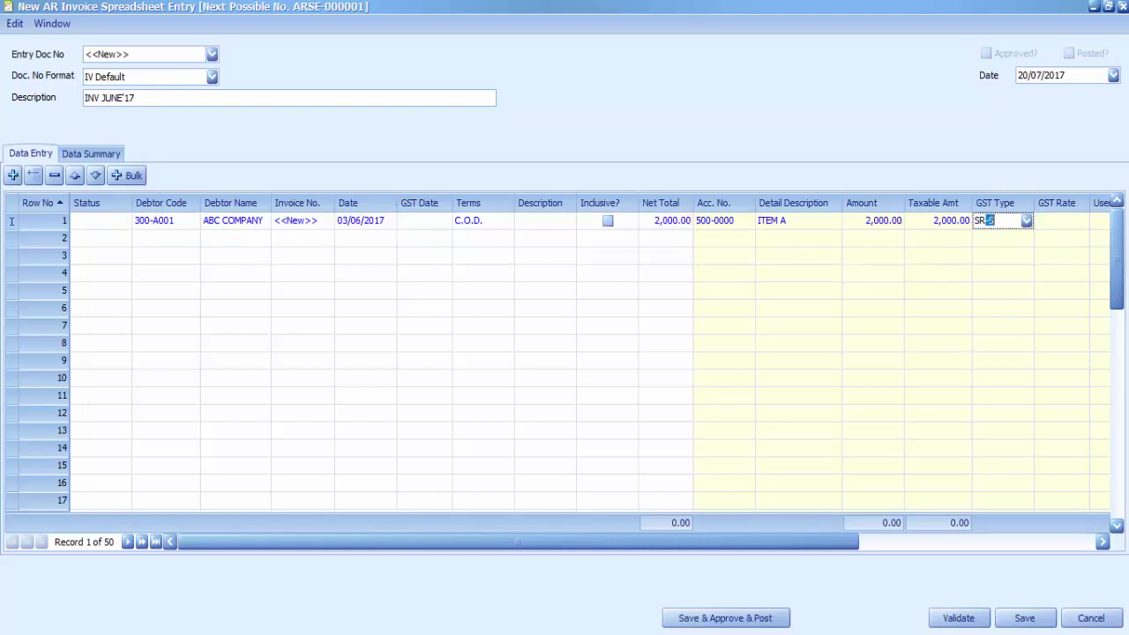
key(Tab)
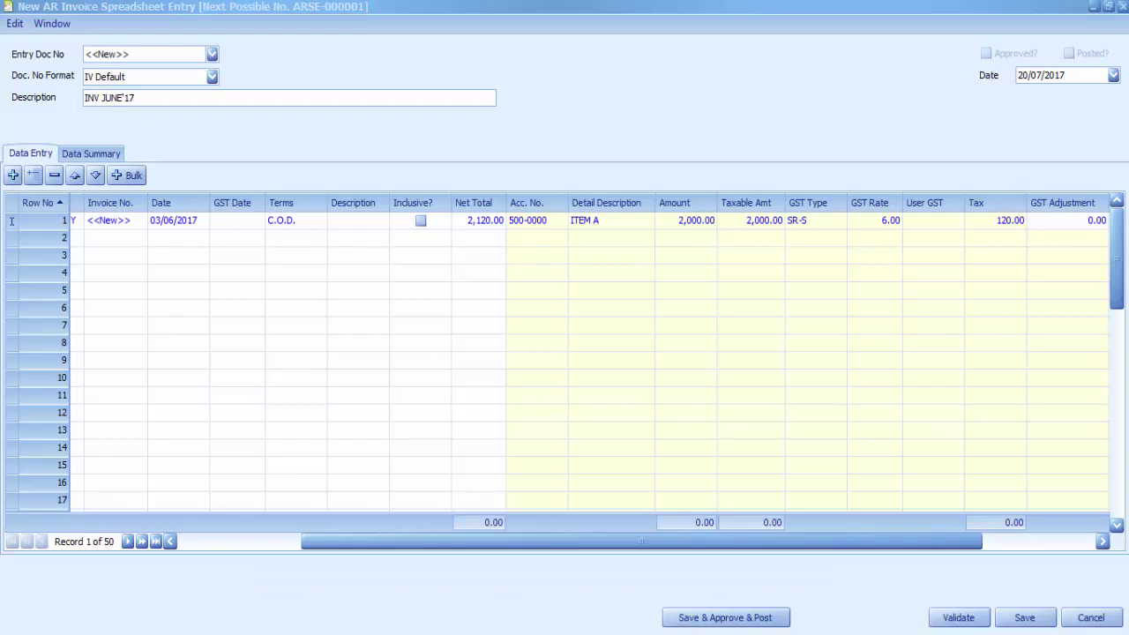
Check which ARInvoice detail columns are set to copy in the Spreadsheet Entry Setting window, and close it.
click(14, 24)
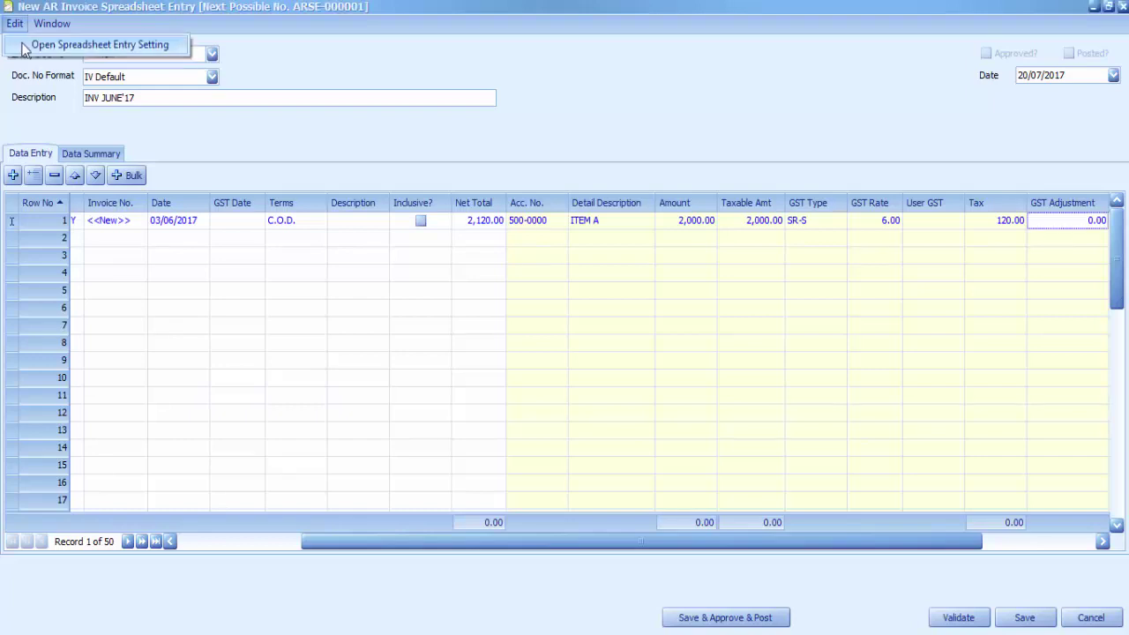
click(35, 41)
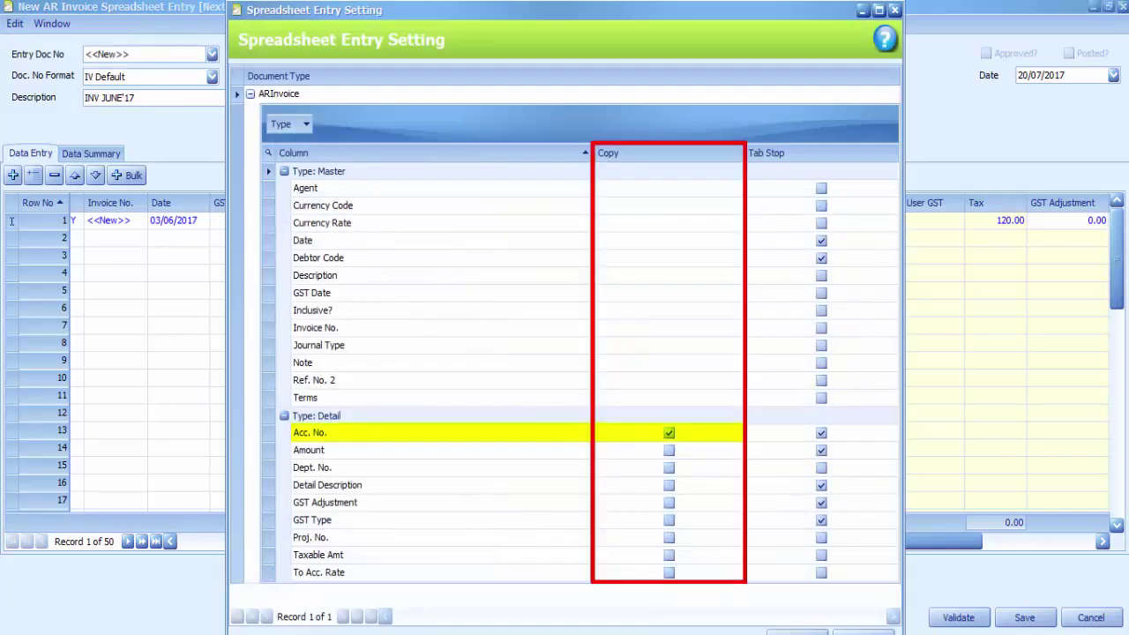
click(894, 11)
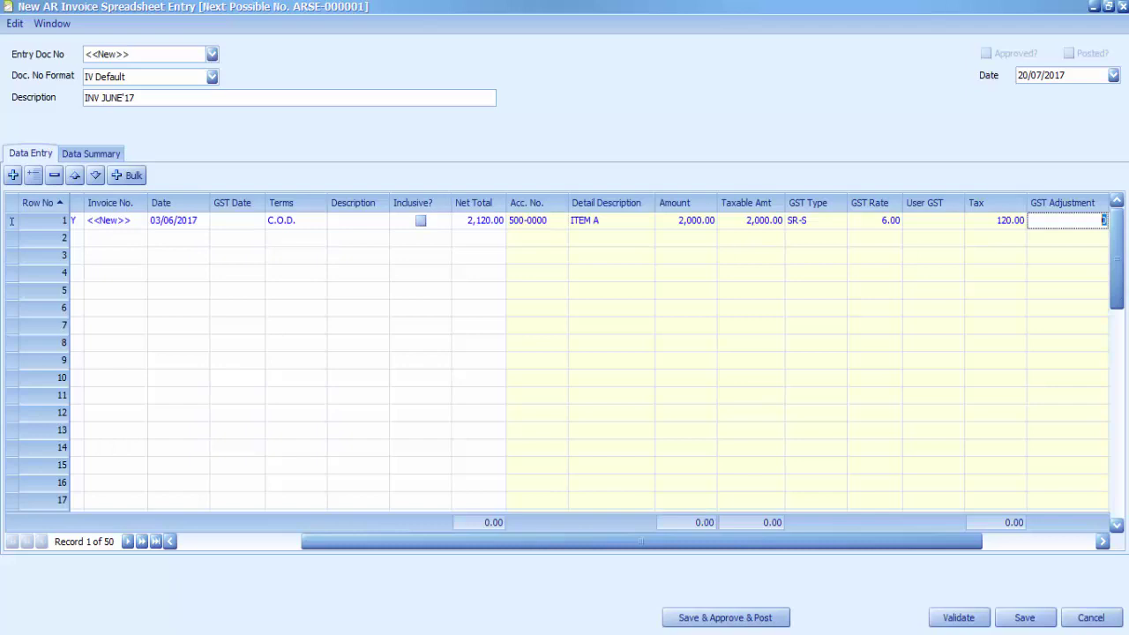
Start row 2 with HJK COMPANY as the debtor and 04/06/2017 as the invoice date.
key(Return)
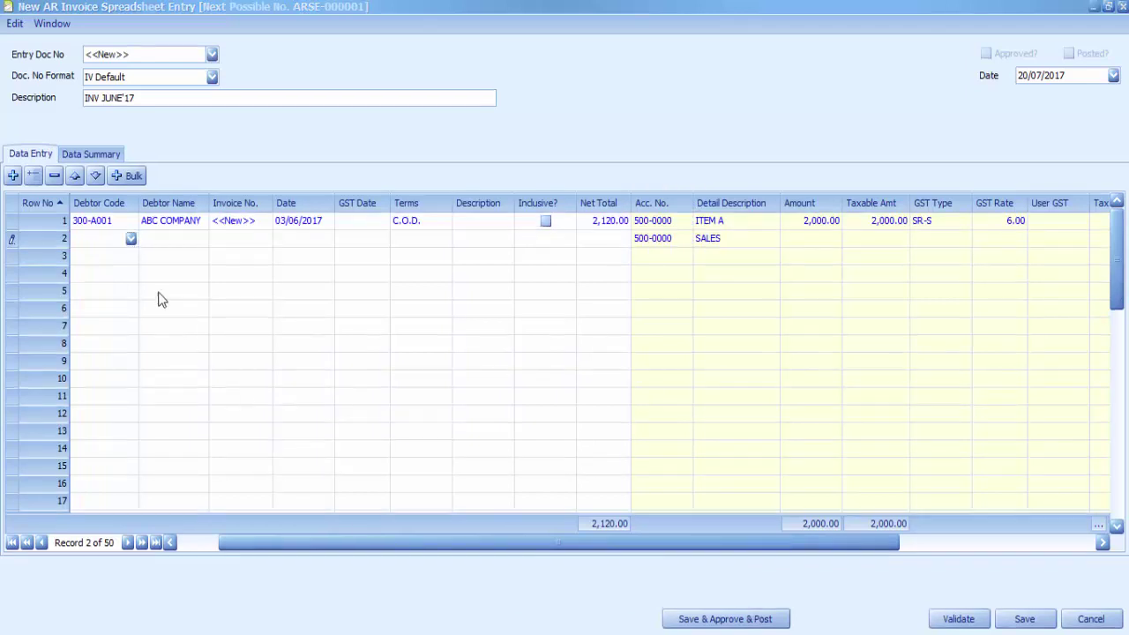
click(104, 238)
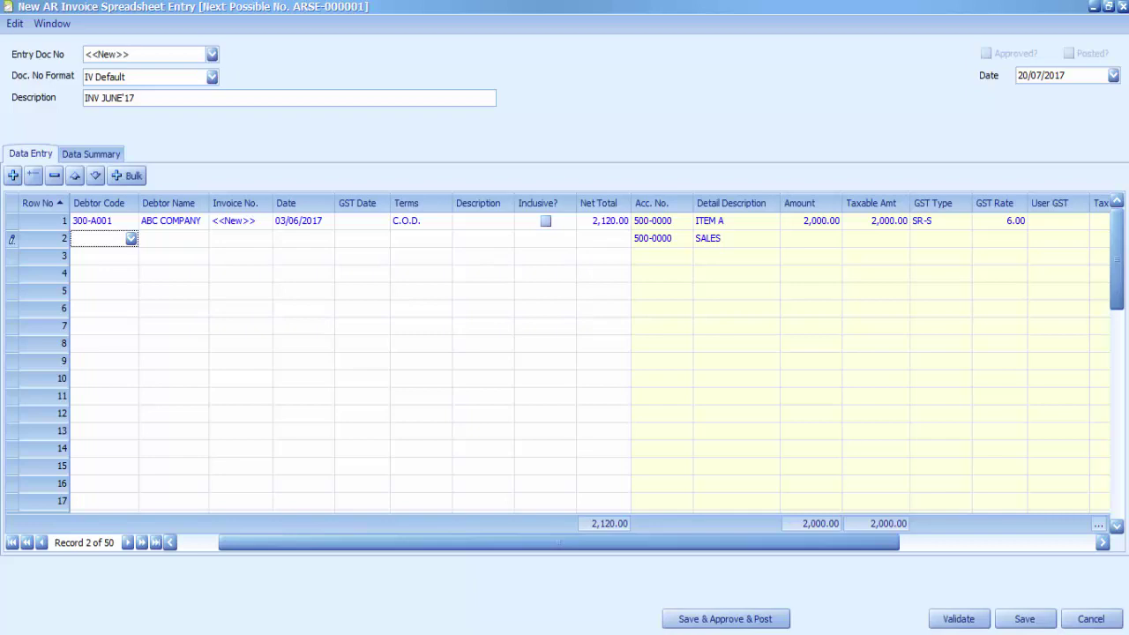
click(131, 238)
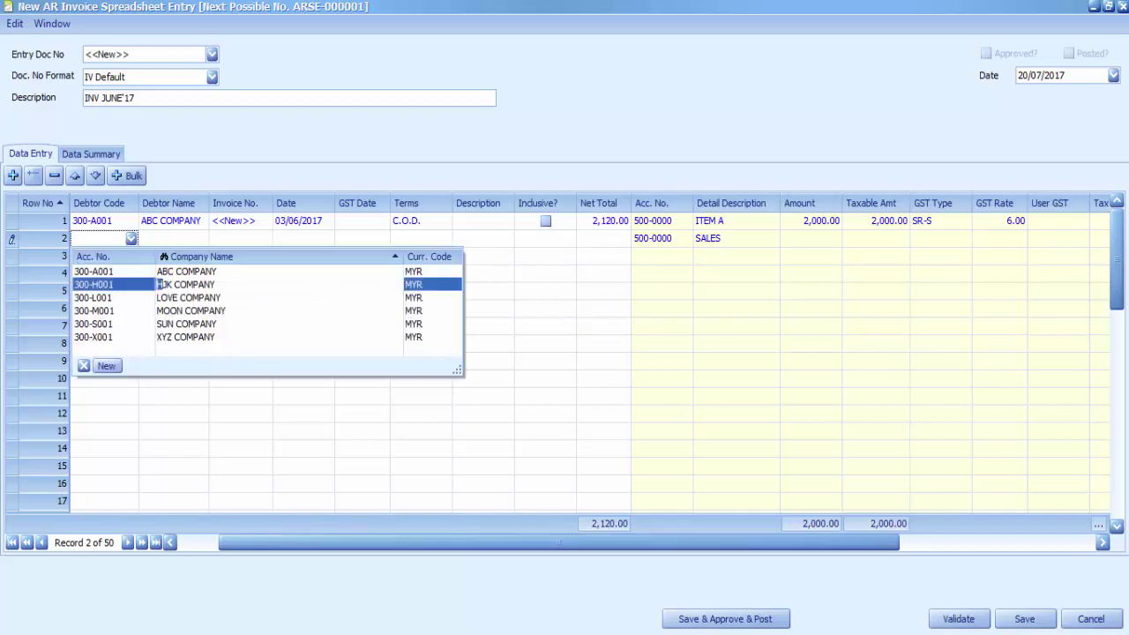
click(161, 284)
key(Return)
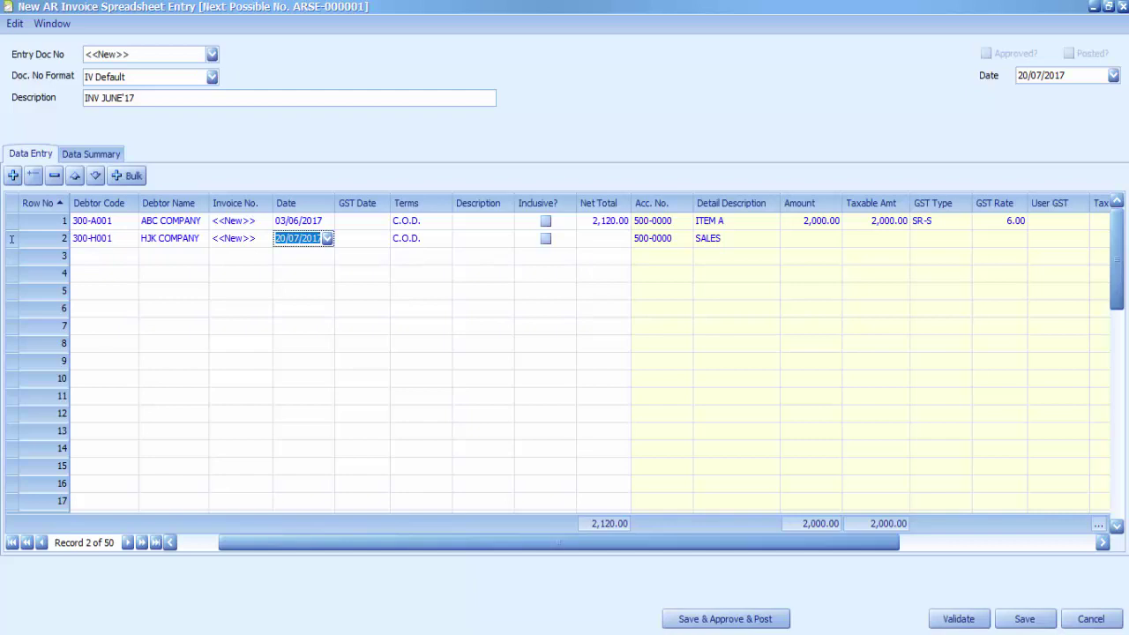
text(0406)
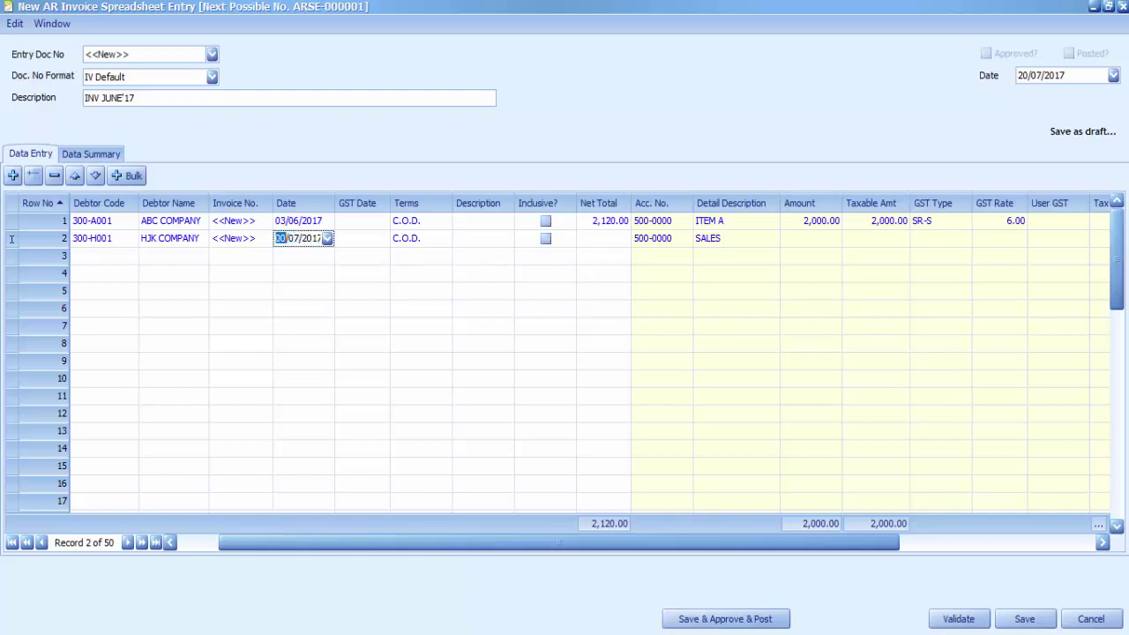
key(Return)
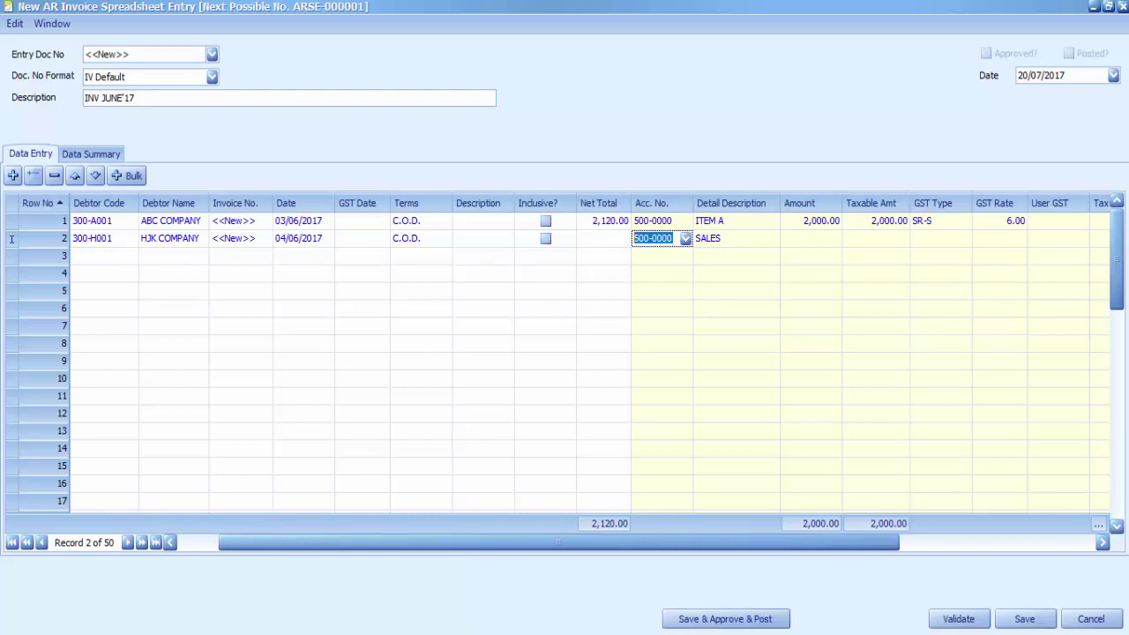
Keep the copied account in row 2 and enter description ITEM B, amount 300 and GST type SR-S.
key(Return)
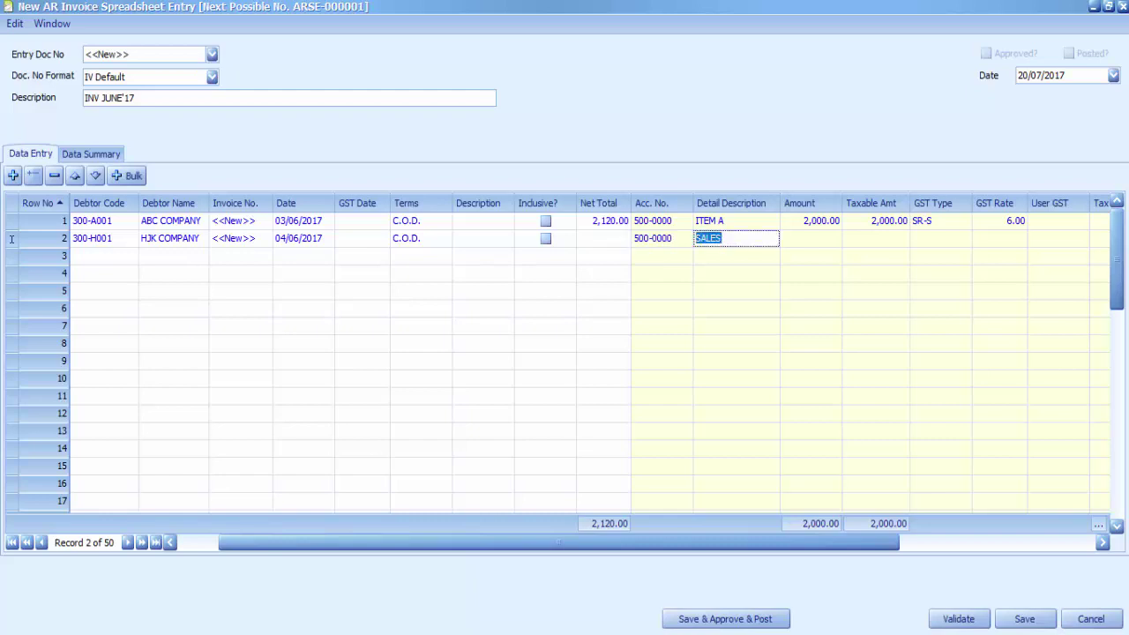
text(ITEM B)
key(Return)
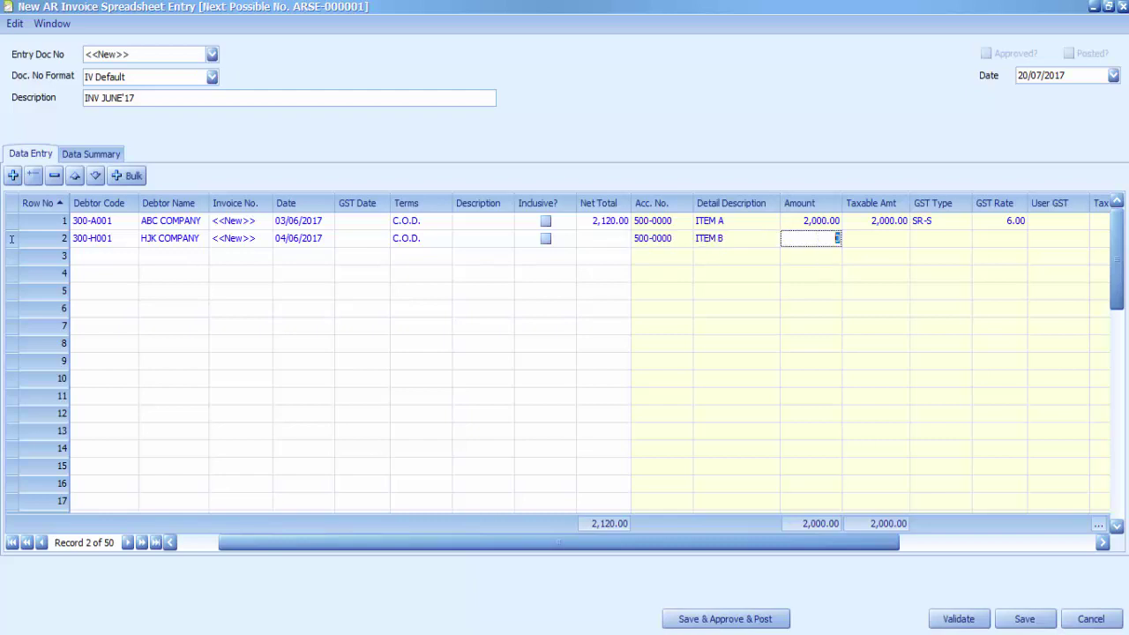
text(300)
key(Return)
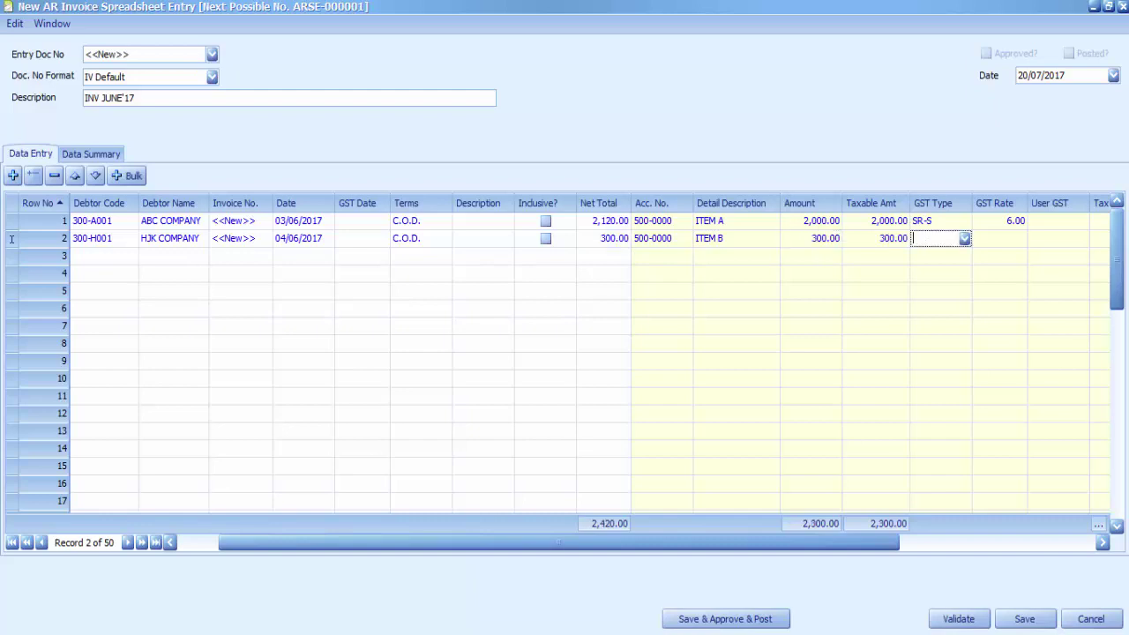
text(SR-S)
key(Return)
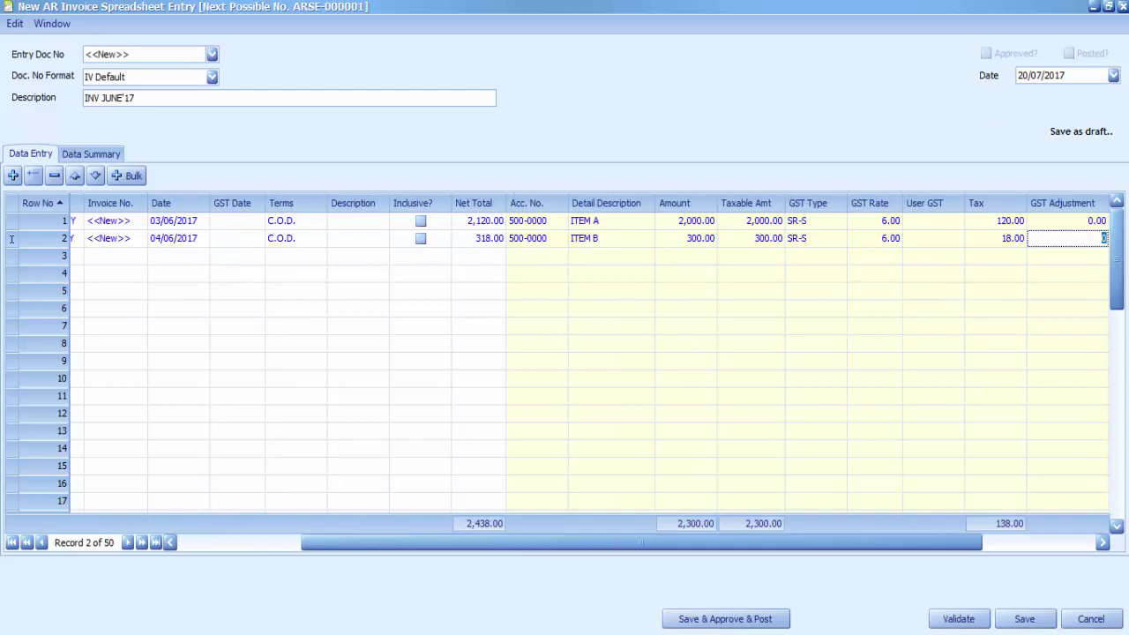
key(Return)
Select LOVE COMPANY as the debtor in row 3 and set the invoice date to 05/06/2017.
text(300-L001)
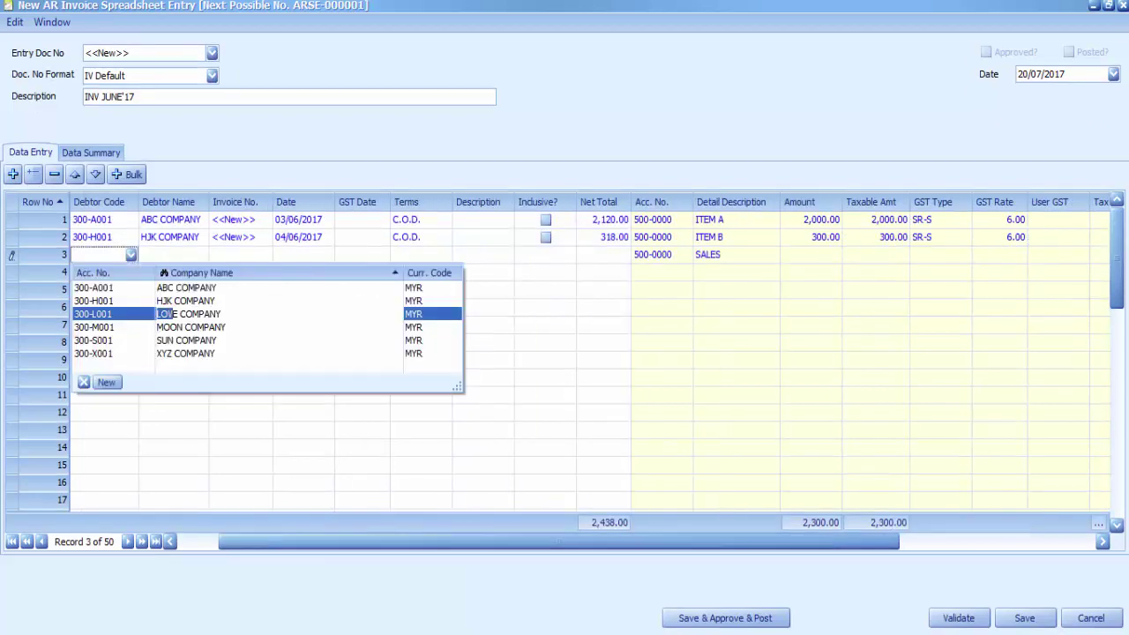
key(Return)
key(Return)
text(05/06/2017)
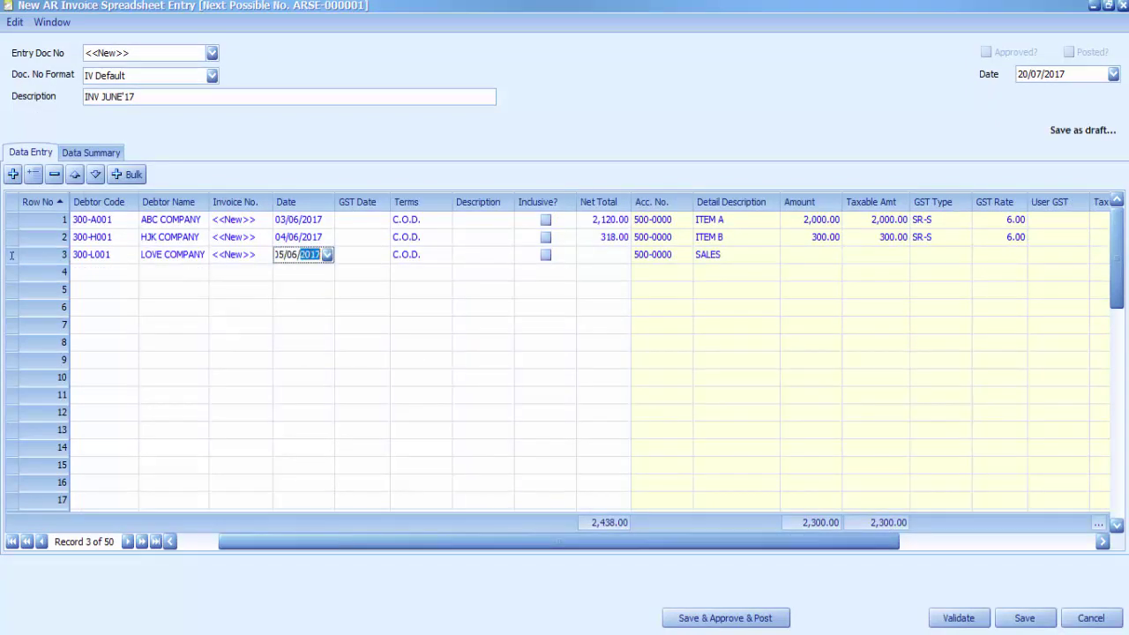
key(Return)
Keep the copied account in row 3 and enter description ITEM A, amount 4000 and GST type SR-S.
key(Return)
text(ITEM A)
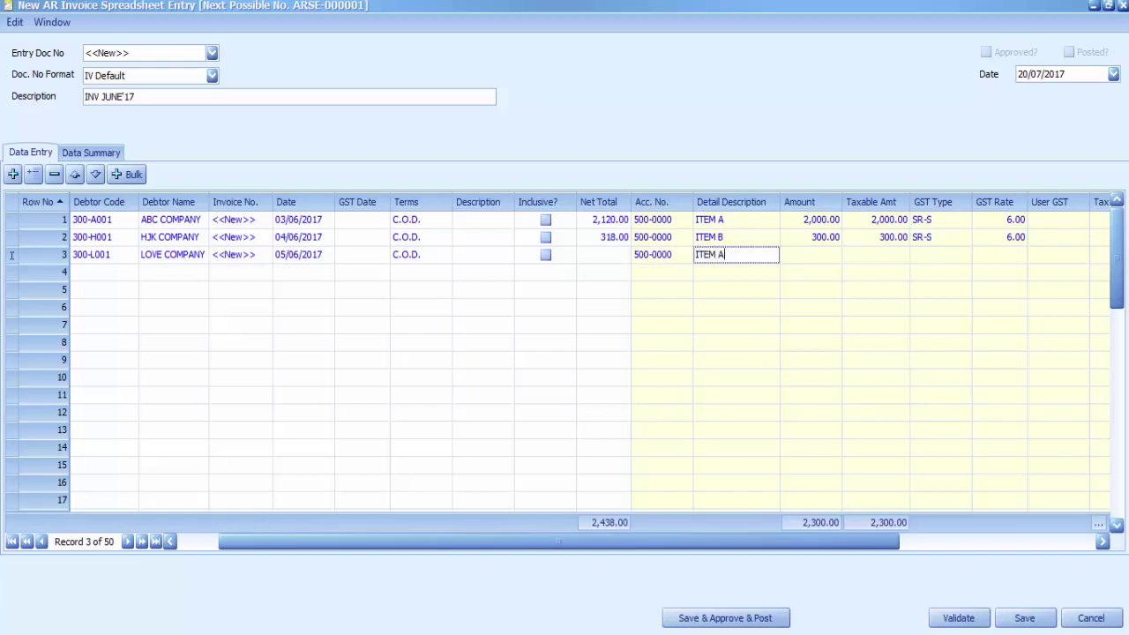
key(Return)
text(4000)
key(Return)
text(SR-S)
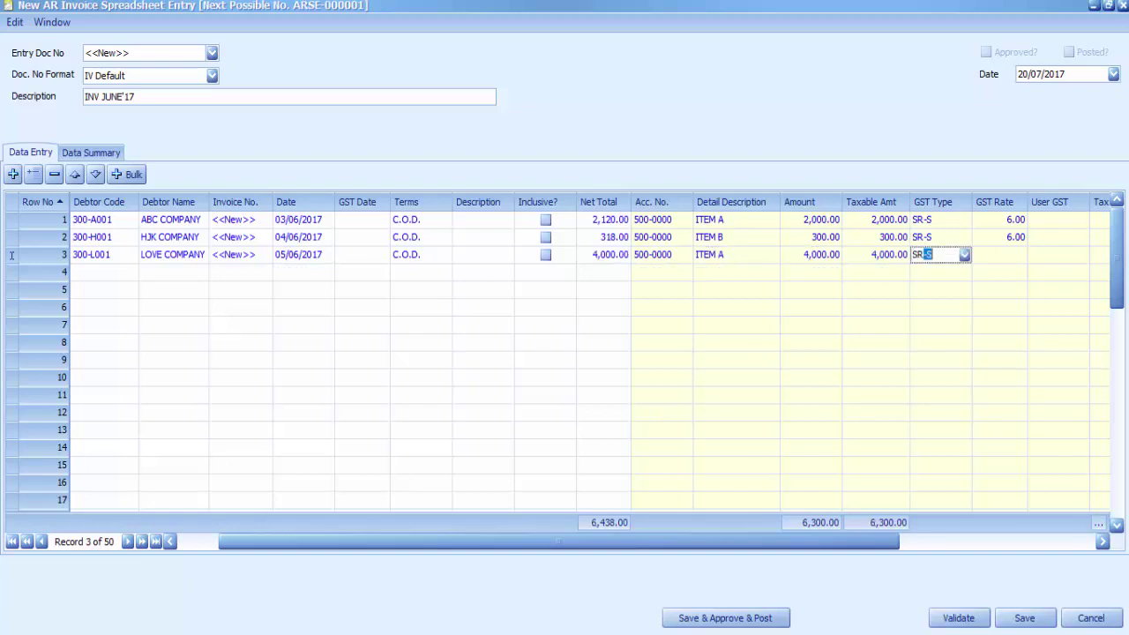
key(Return)
key(Return)
Select MOON COMPANY as the debtor in row 4 and set the invoice date to 06/06/2017.
text(moo)
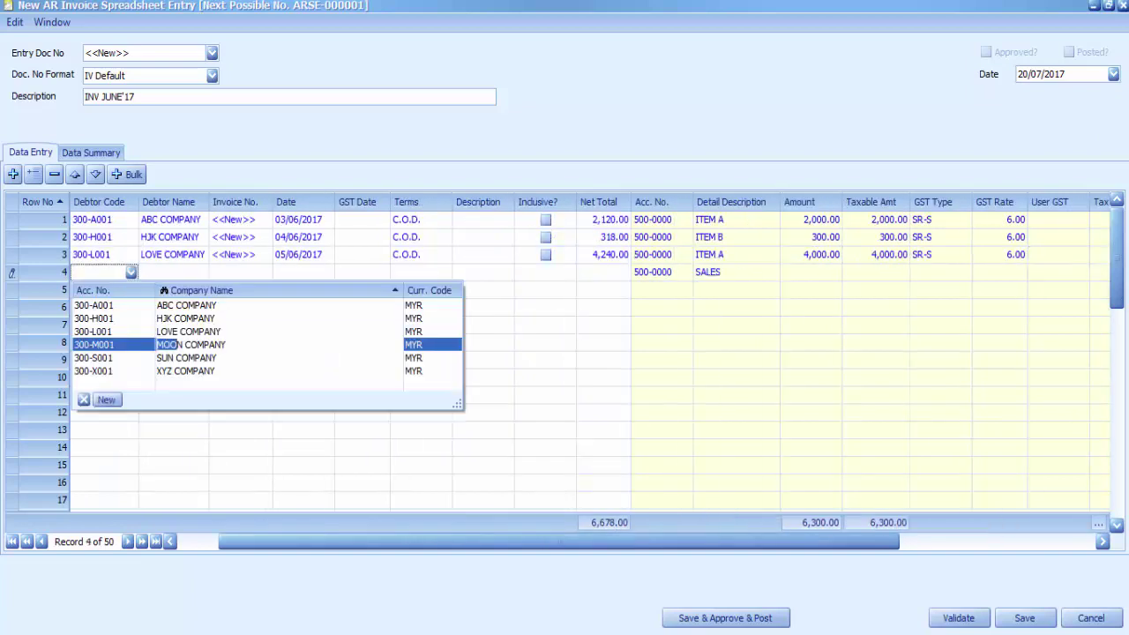
key(Return)
text(0606)
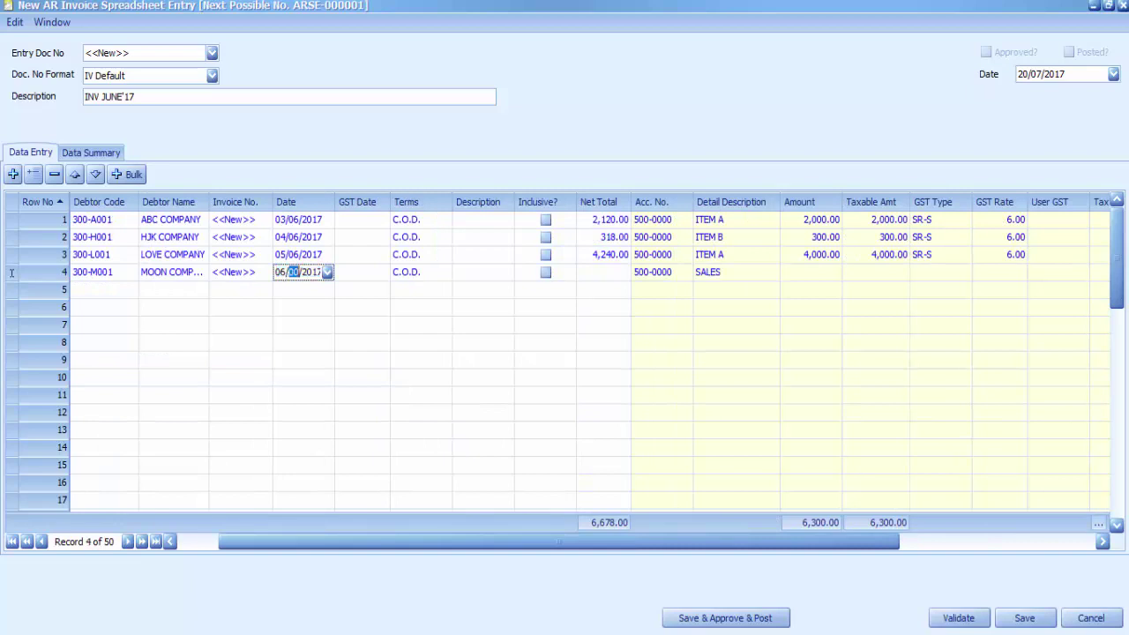
key(Return)
Keep the copied account in row 4 and enter description ITEM C, amount 800 and GST type ZRL.
key(Return)
text(ITEM C)
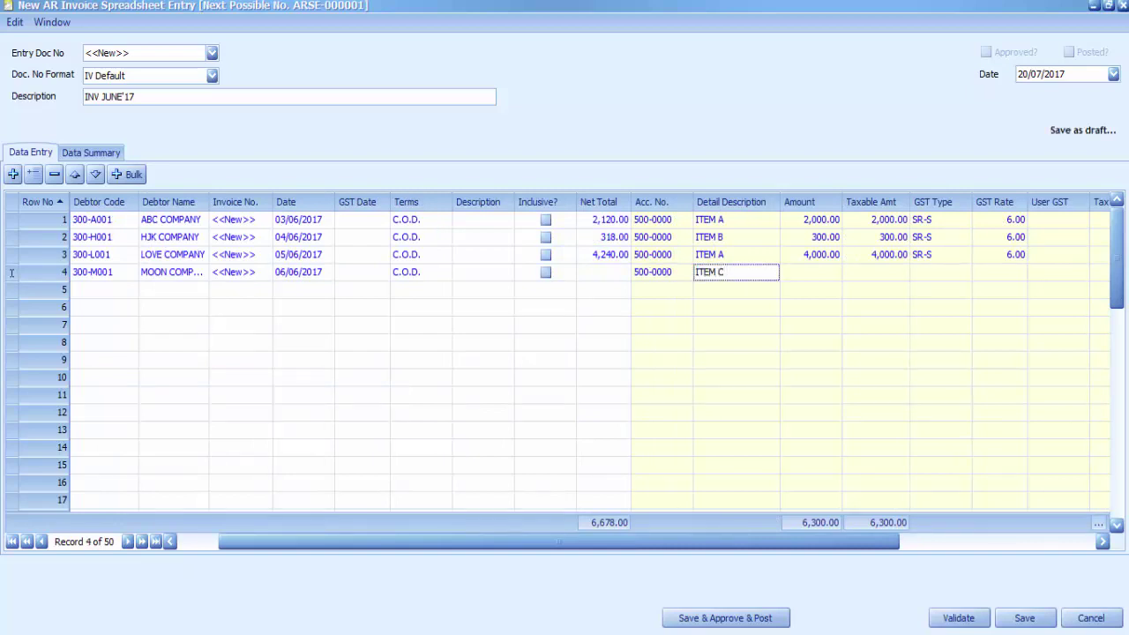
key(Return)
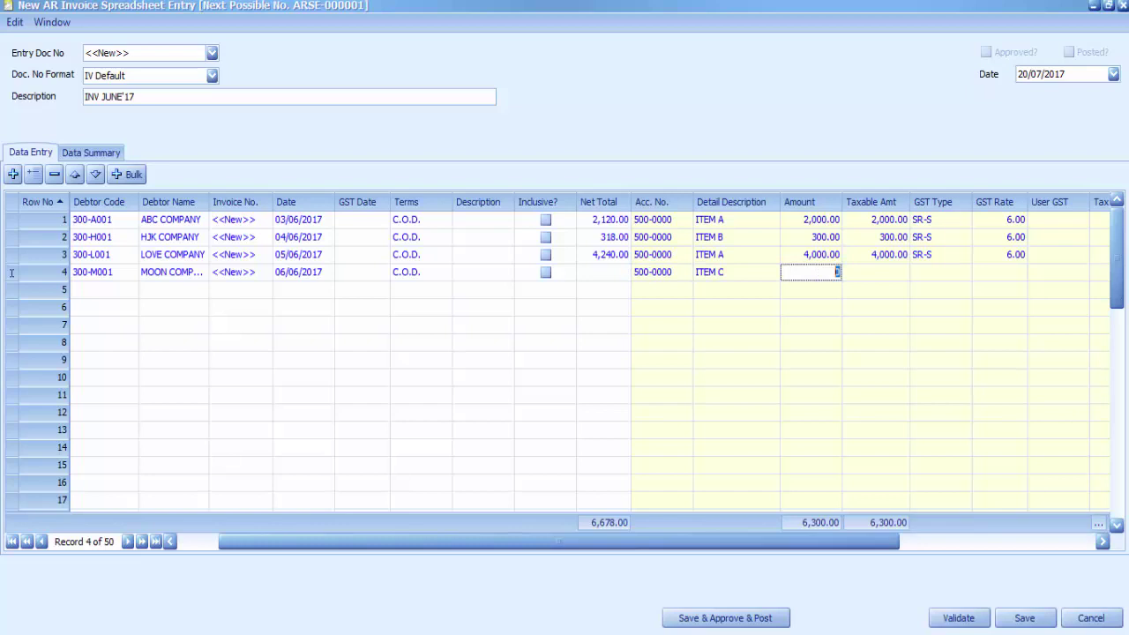
text(800)
key(Return)
text(ZR)
key(Return)
key(Return)
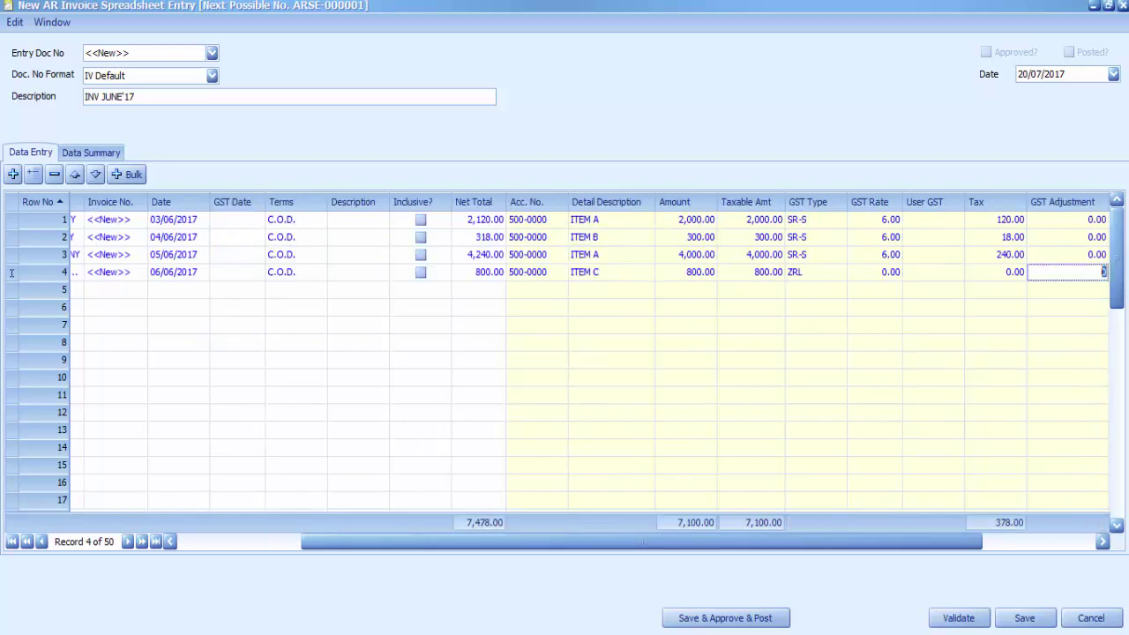
Select XYZ COMPANY as the debtor in row 5, keeping the default invoice date and the copied account.
text(X)
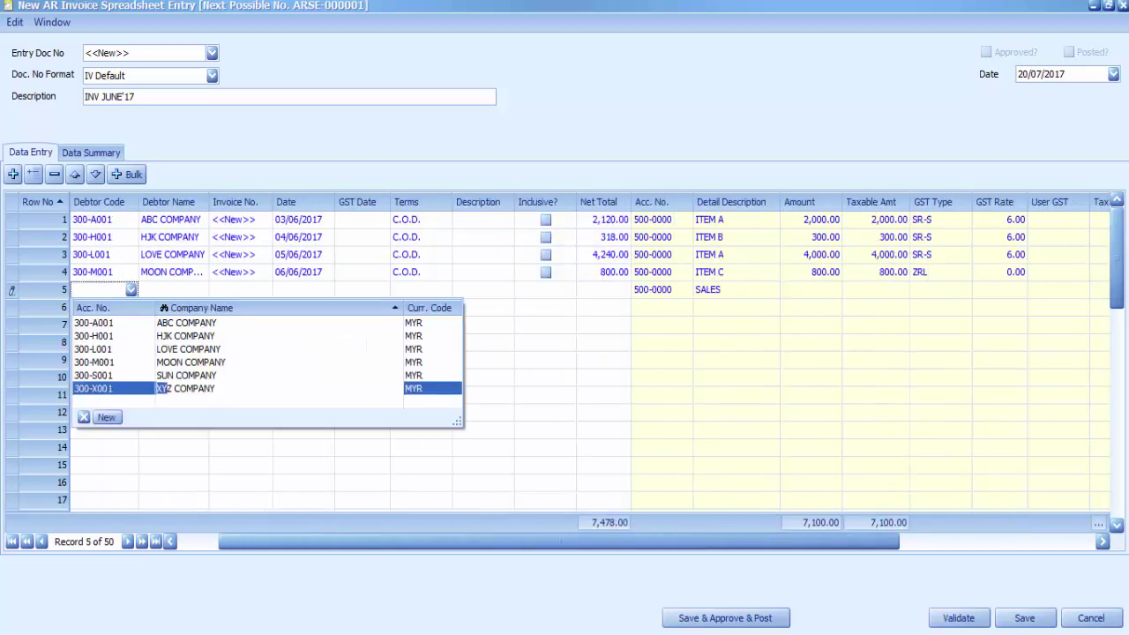
key(Return)
key(Return)
key(Return)
Enter description ITEM C, amount 2000 and GST type ZRL in row 5.
text(ITEM)
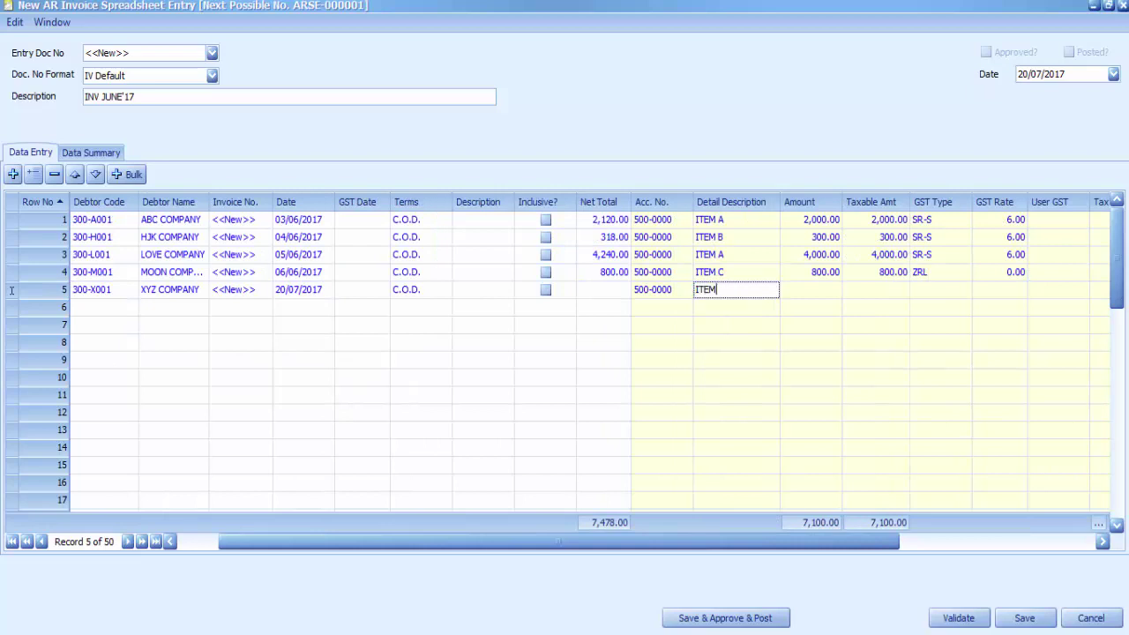
text( C)
key(Return)
text(2000)
key(Return)
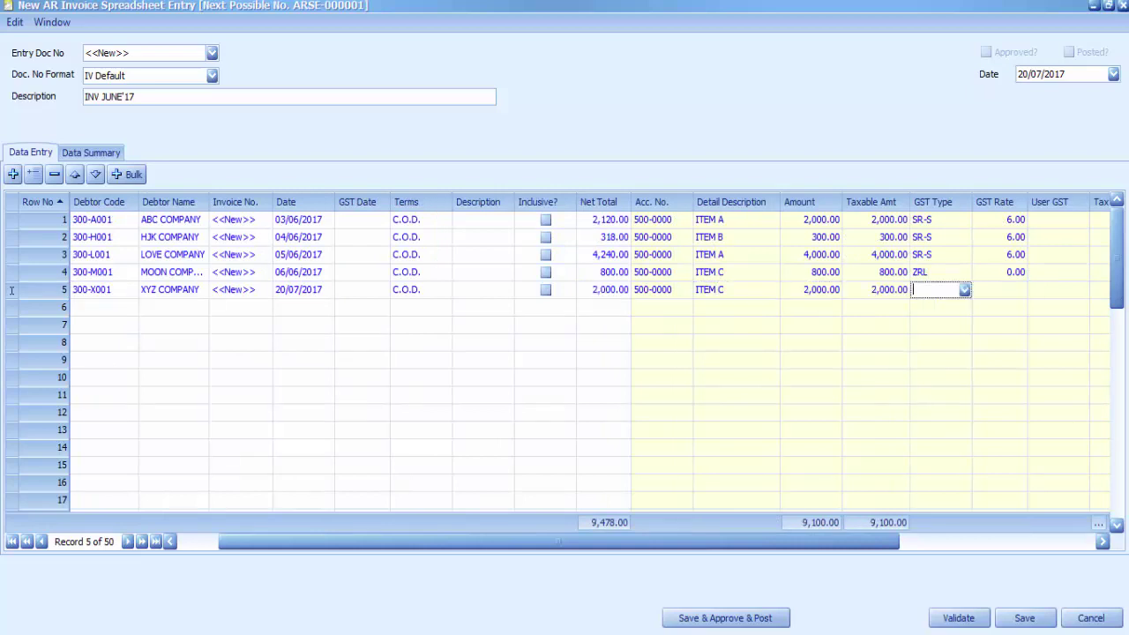
text(ZRL)
key(Return)
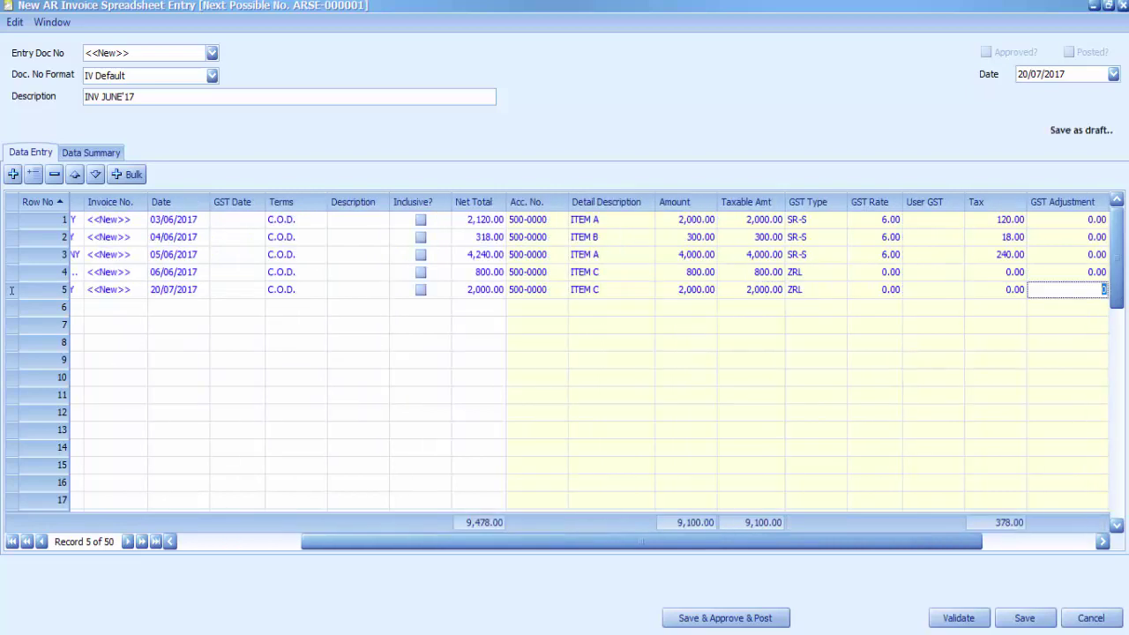
Select MOON COMPANY as the debtor in row 6 and set the invoice date to 08/06/2017.
key(Return)
text(moo)
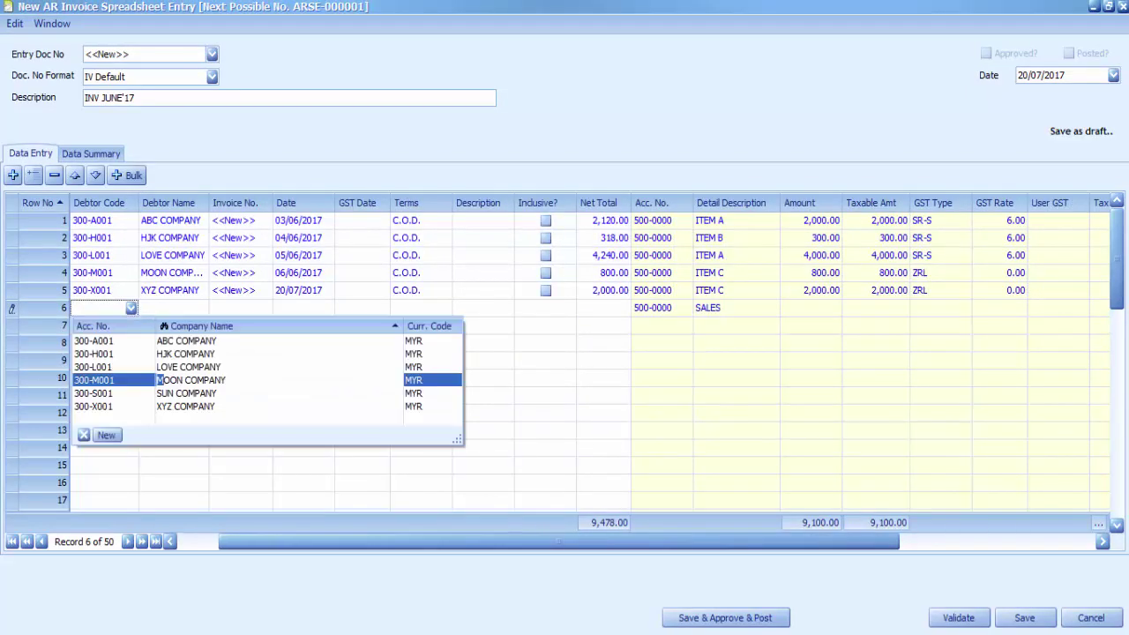
key(Return)
key(Return)
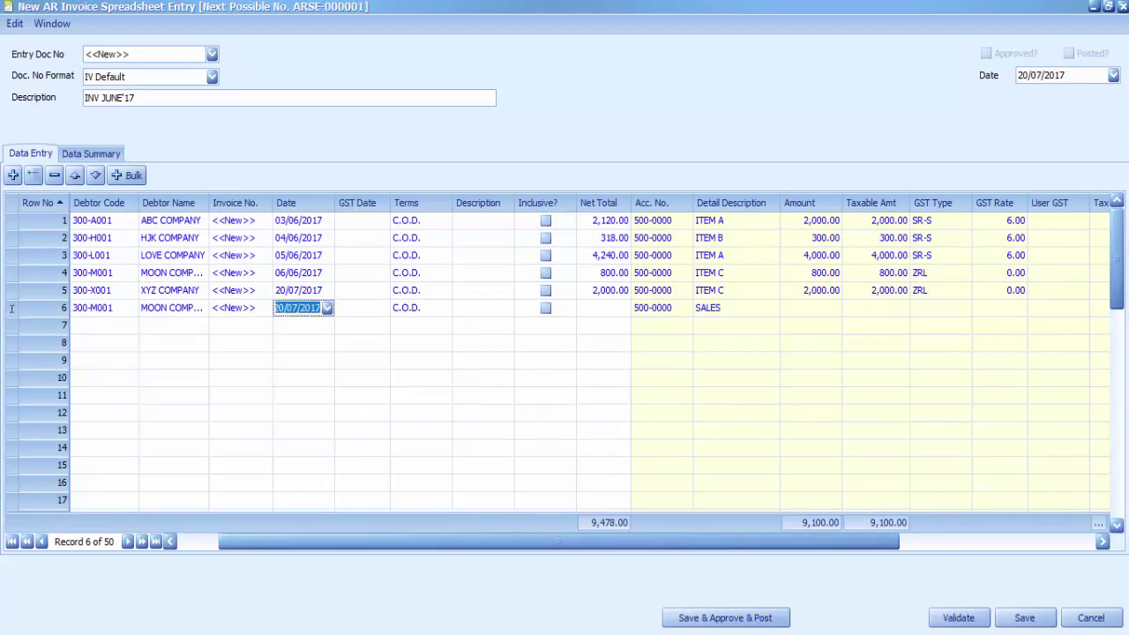
text(08/06/2017)
key(Return)
Choose the SALARIES account for row 6 and enter the detail description ITEM K.
text(s)
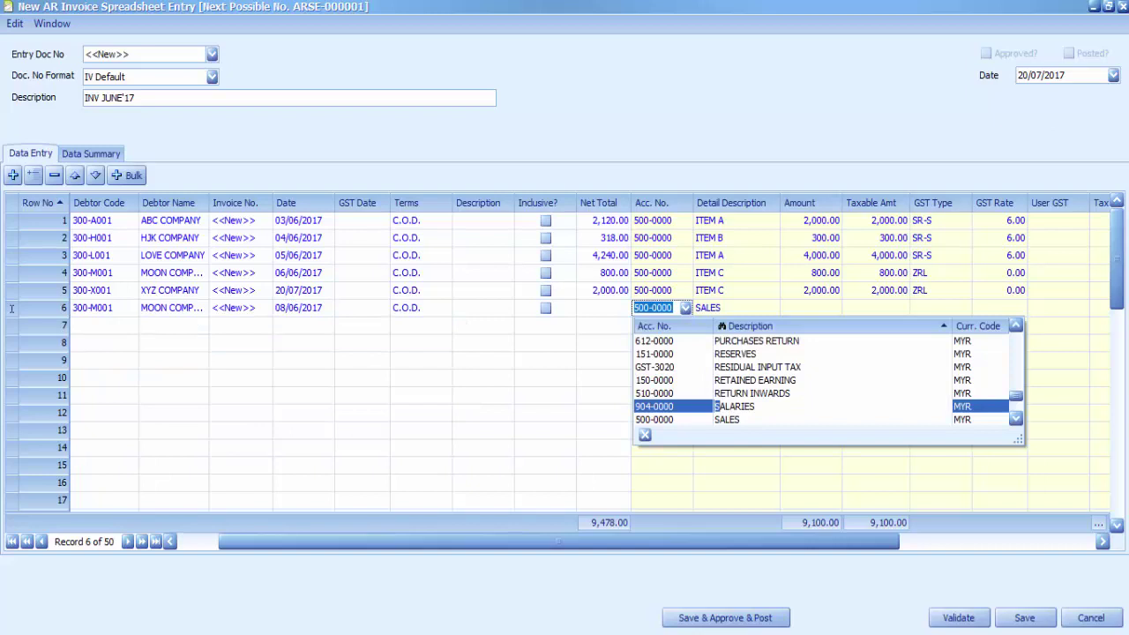
text(al)
key(Return)
key(Return)
text(IT)
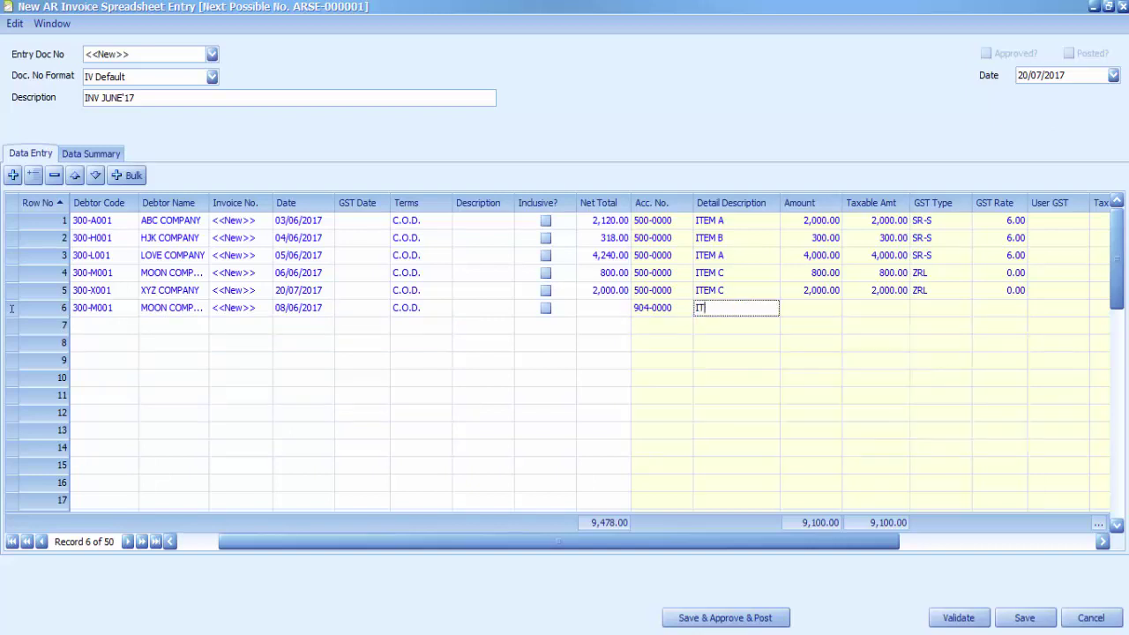
text(EM K)
key(Return)
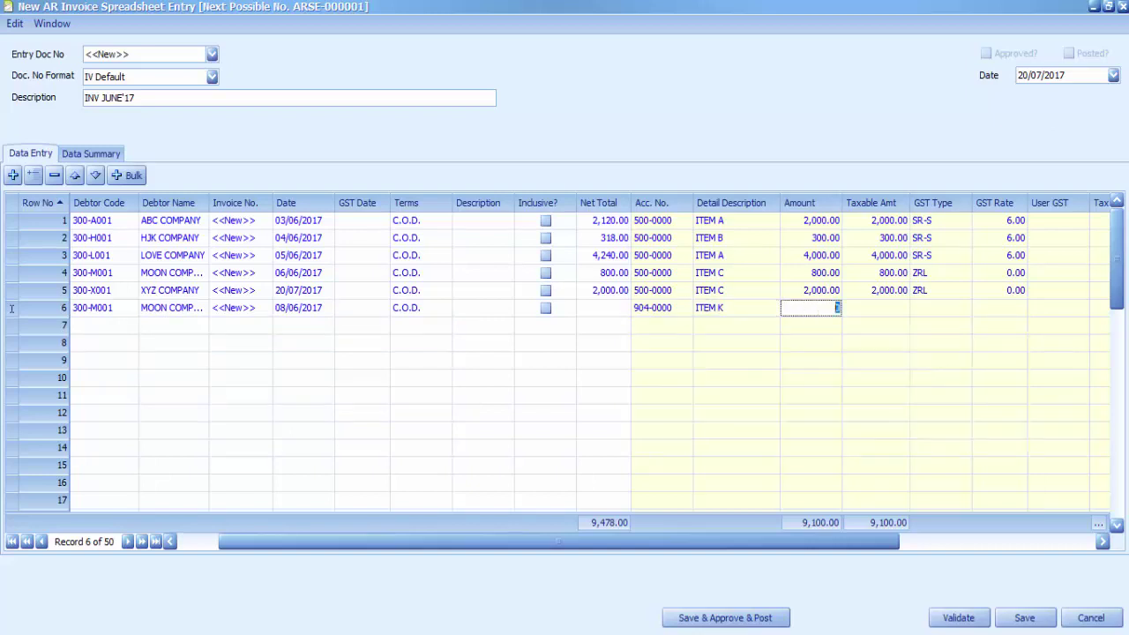
Set row 6's amount to 44.40 and its GST type to SR-S.
text(44.40)
key(Return)
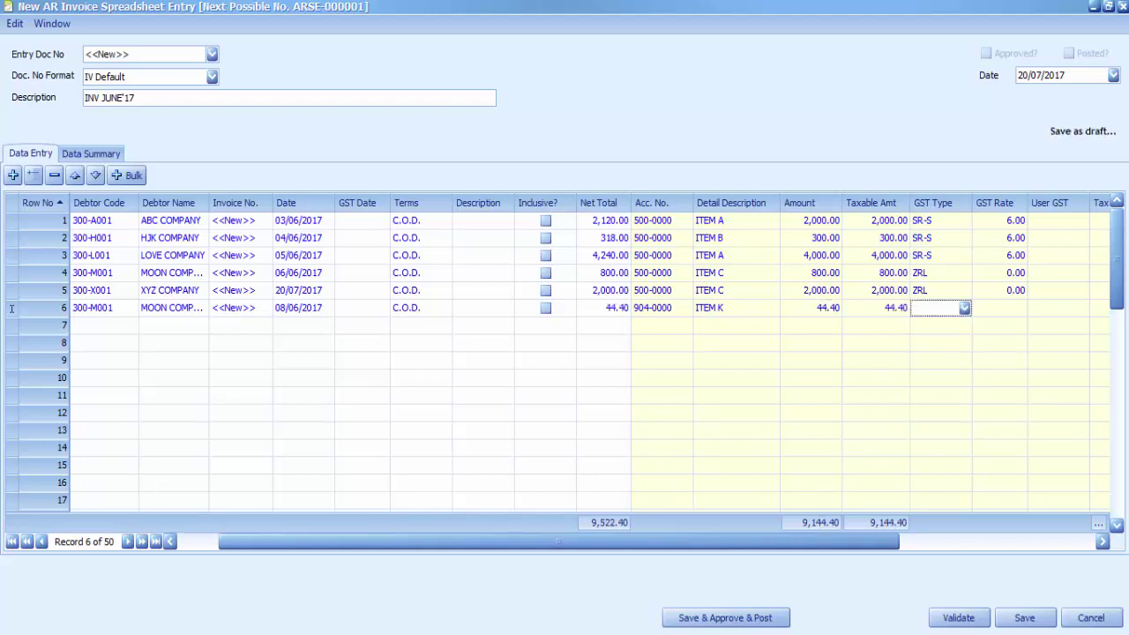
text(SR-S)
key(Return)
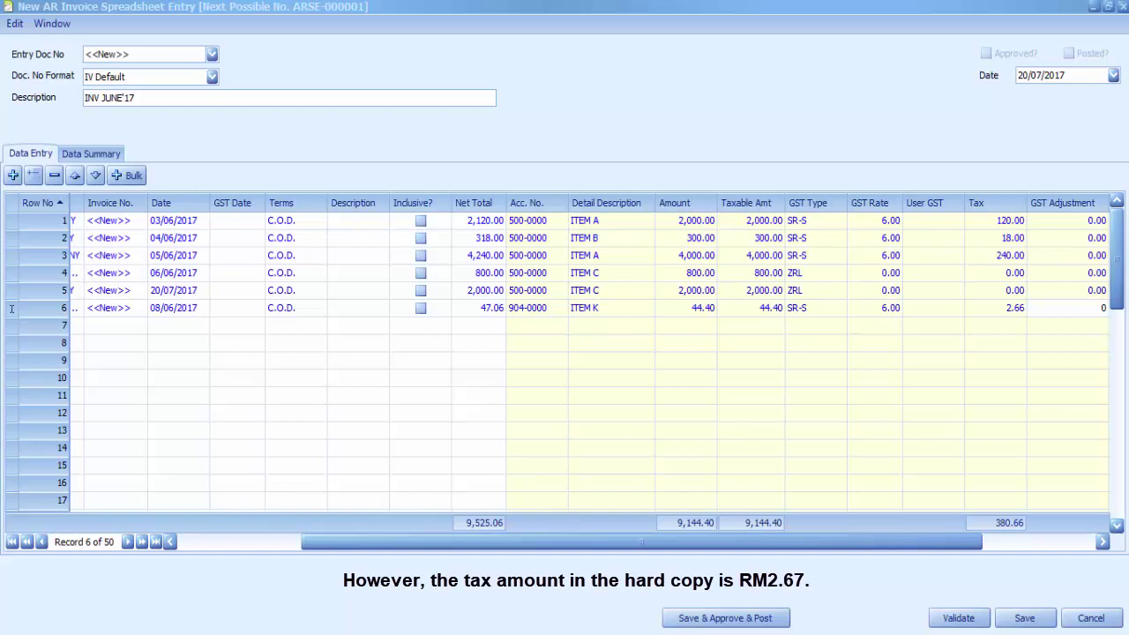
Override the tax of row 6 with a User GST amount of 2.67.
click(960, 308)
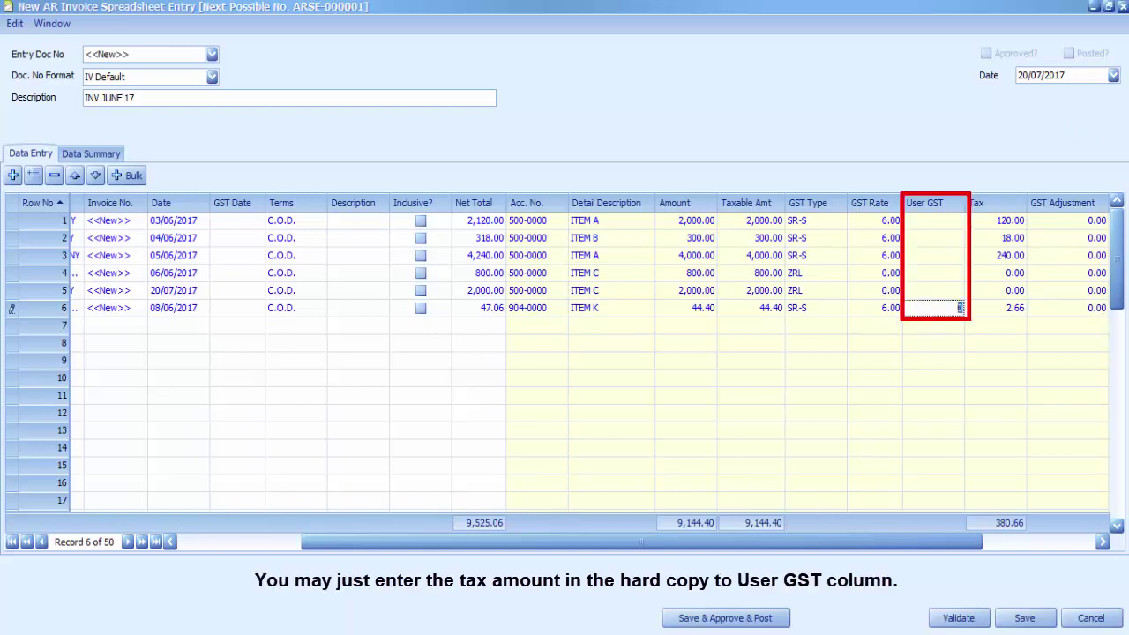
text(2.67)
key(Tab)
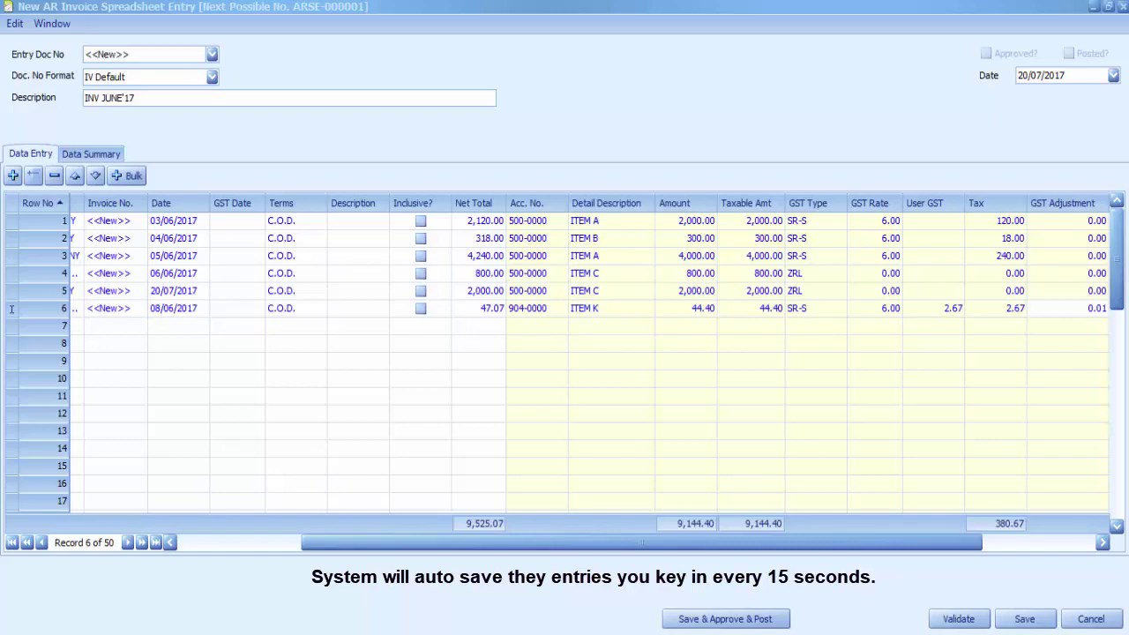
key(Tab)
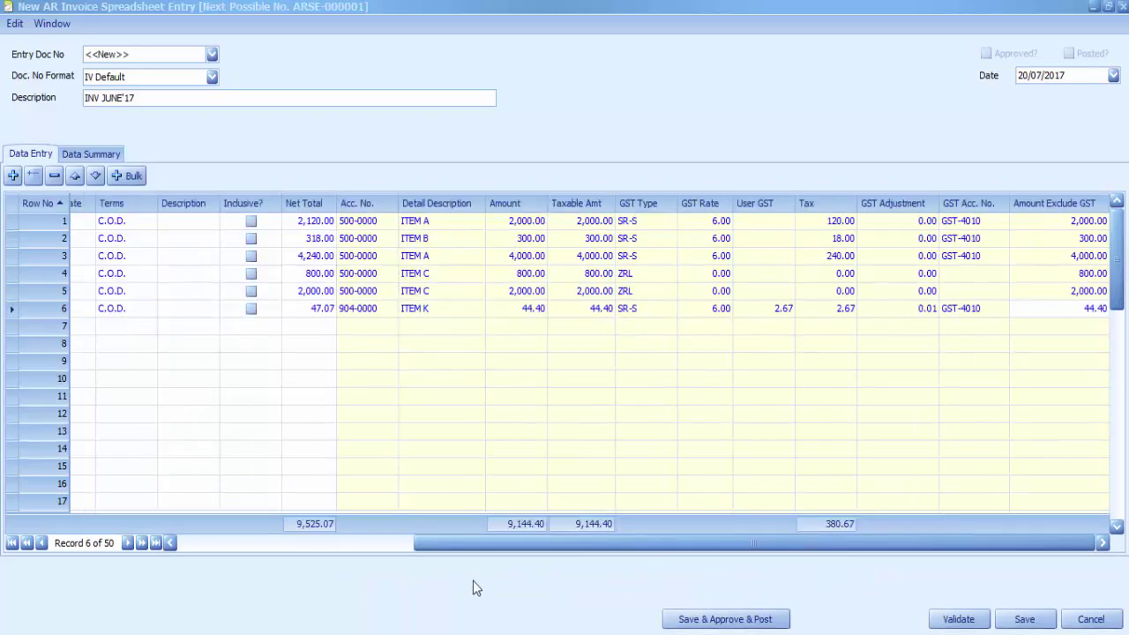
Trace XYZ COMPANY's July amount from the data summary to its source row and set the invoice date to 06/06/2017.
drag(453, 543, 196, 561)
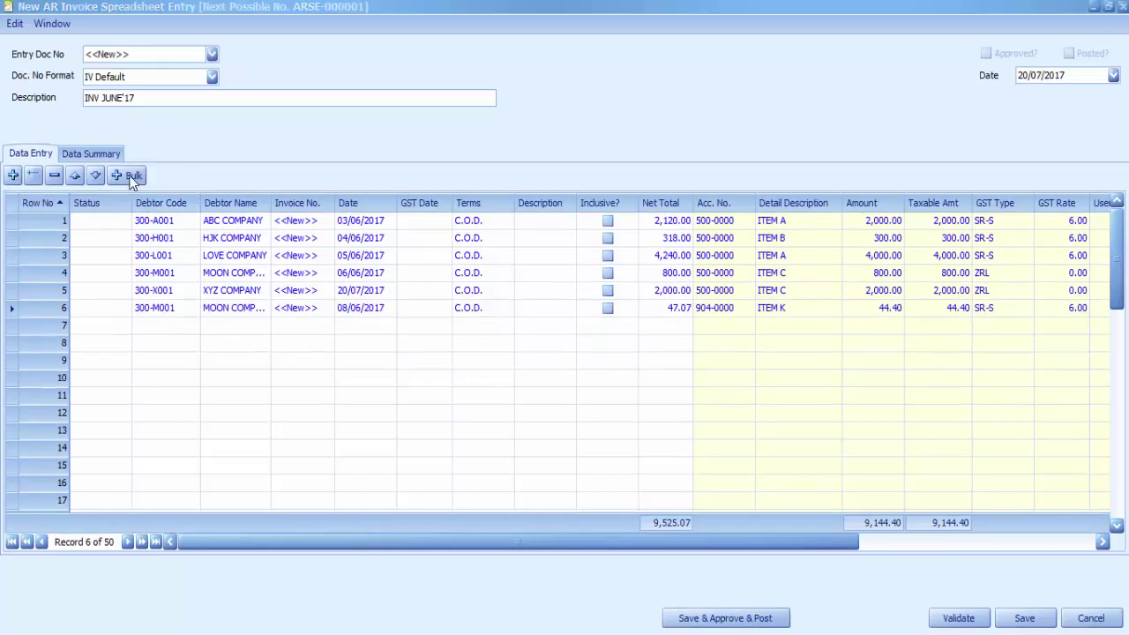
click(97, 155)
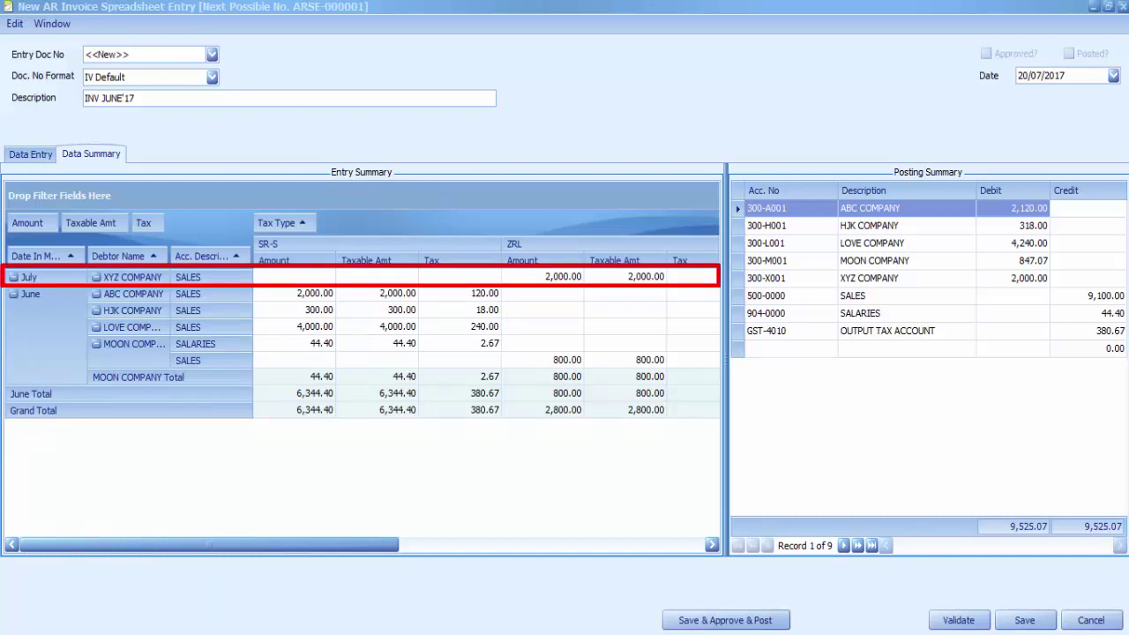
double_click(538, 279)
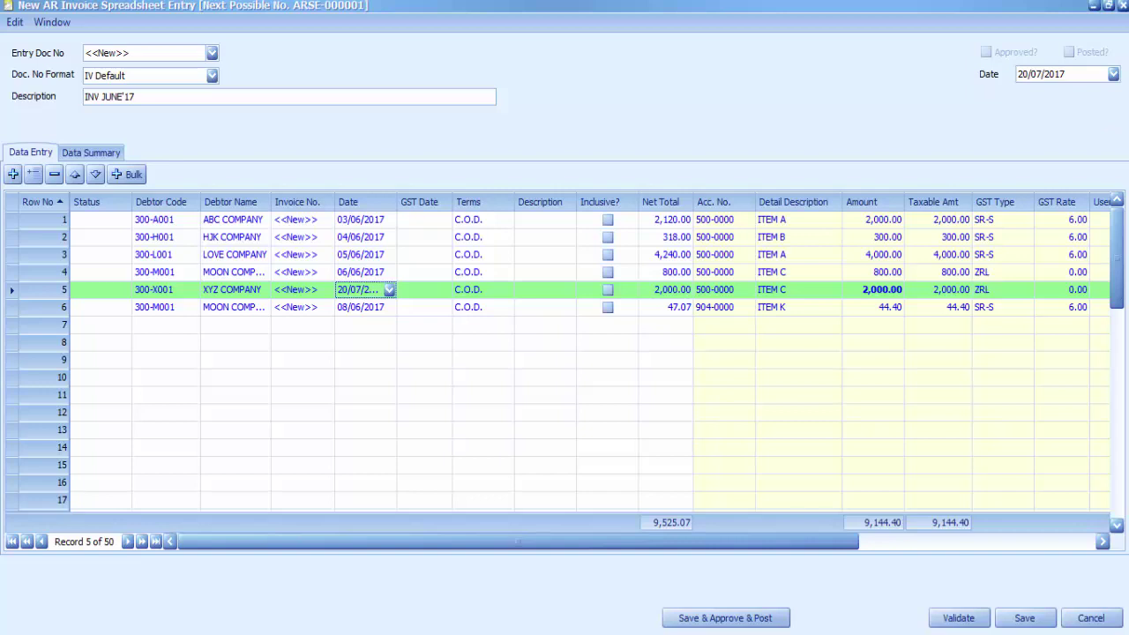
click(341, 295)
text(06)
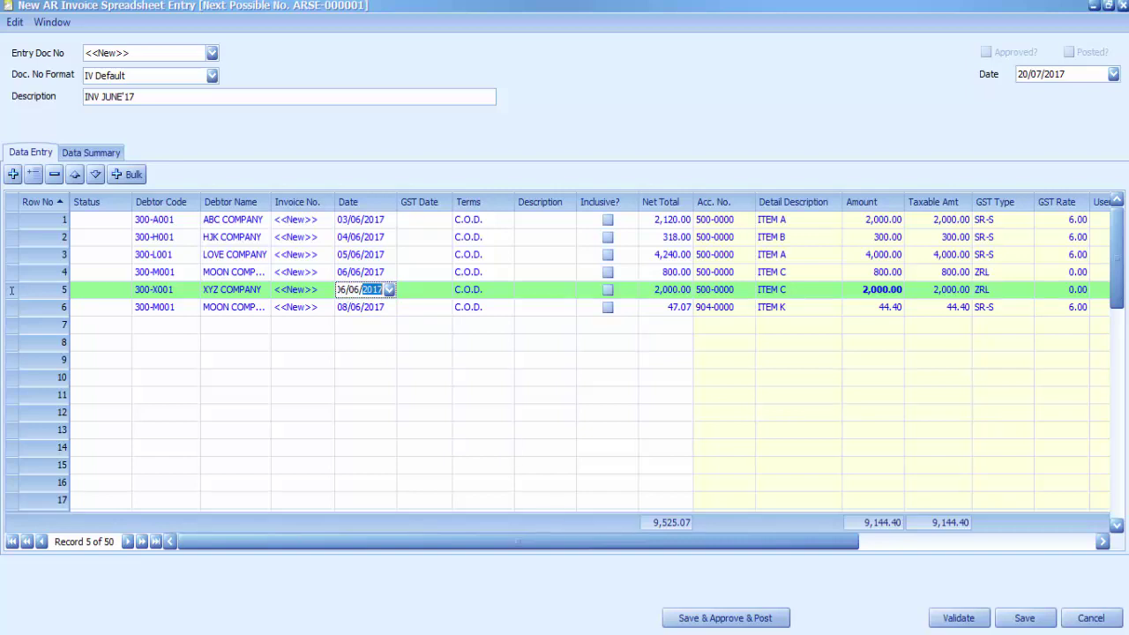
key(Return)
Reopen the data summary and select the credit amount posted to SALARIES in the posting summary.
click(113, 155)
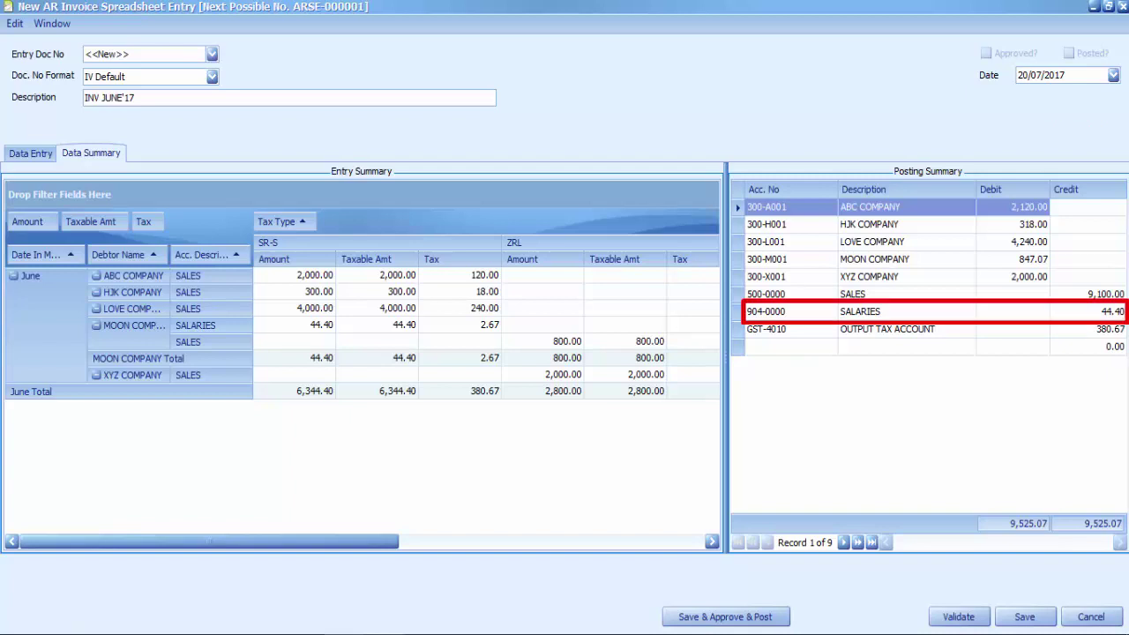
click(1112, 313)
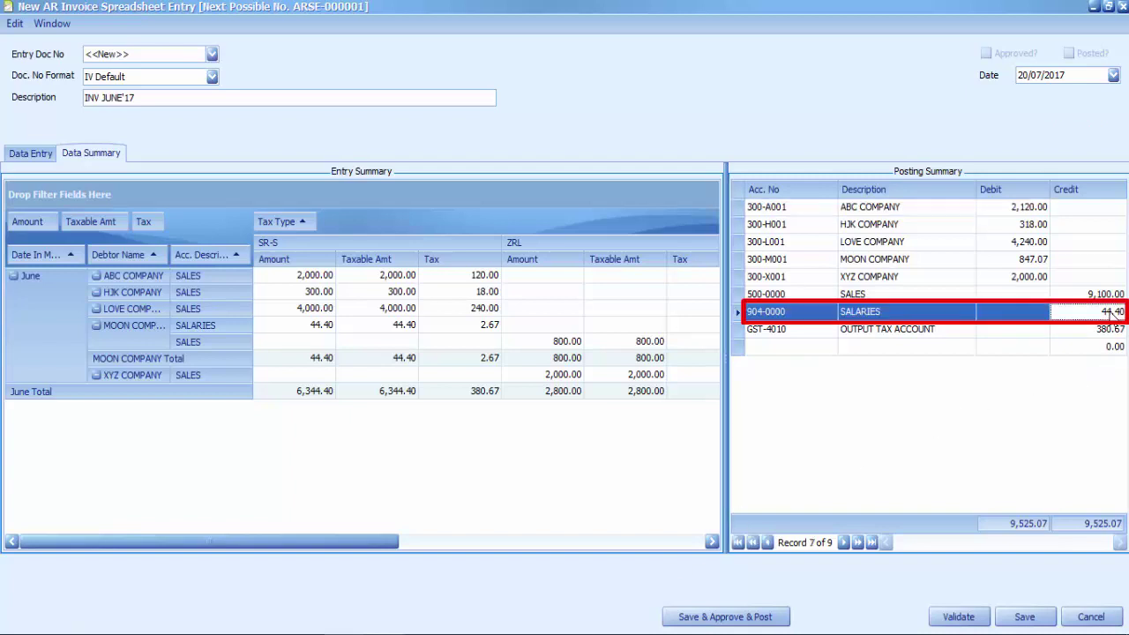